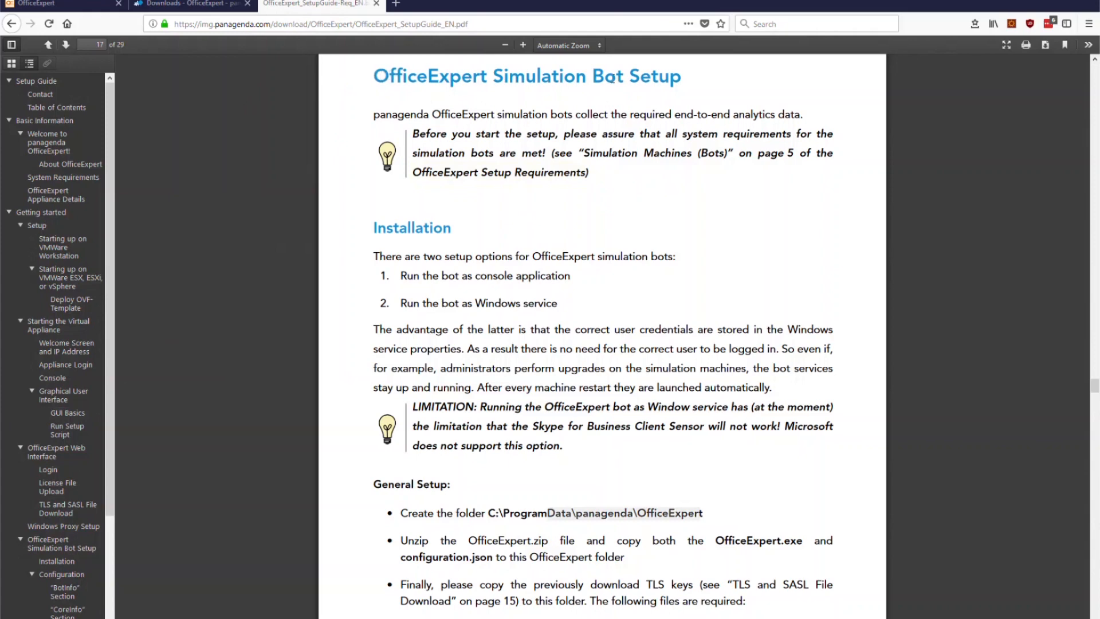
Step: Read the simulation bot installation instructions in the OfficeExpert setup guide, from general setup through running as a Windows service
{"action": "scroll", "coordinate": [564, 207], "scroll_direction": "down", "scroll_amount": 3}
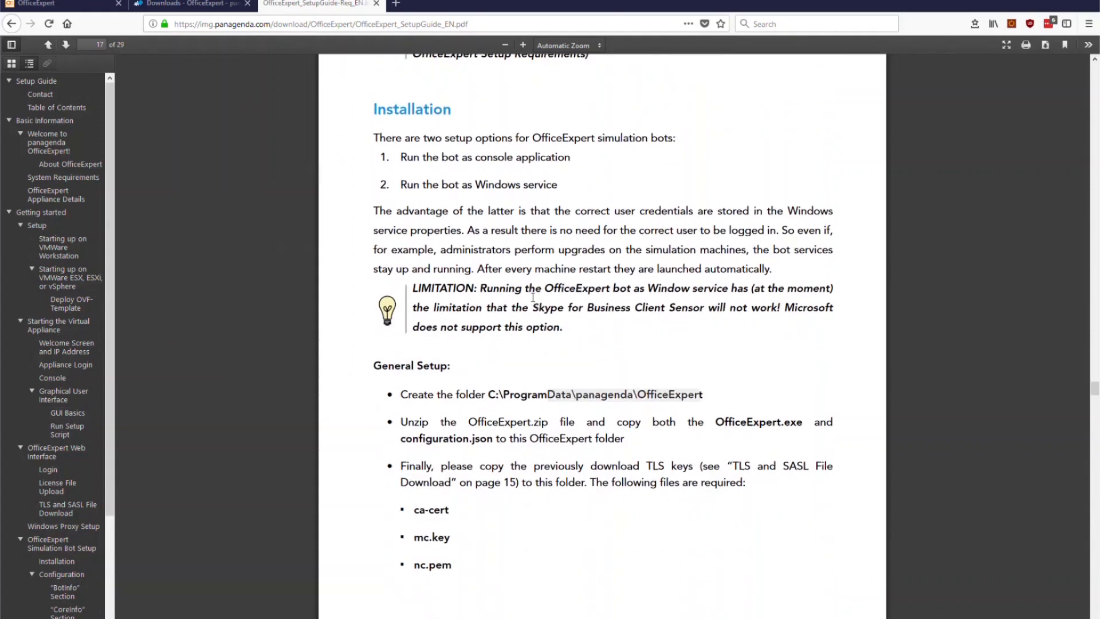
{"action": "scroll", "coordinate": [531, 297], "scroll_direction": "down", "scroll_amount": 5}
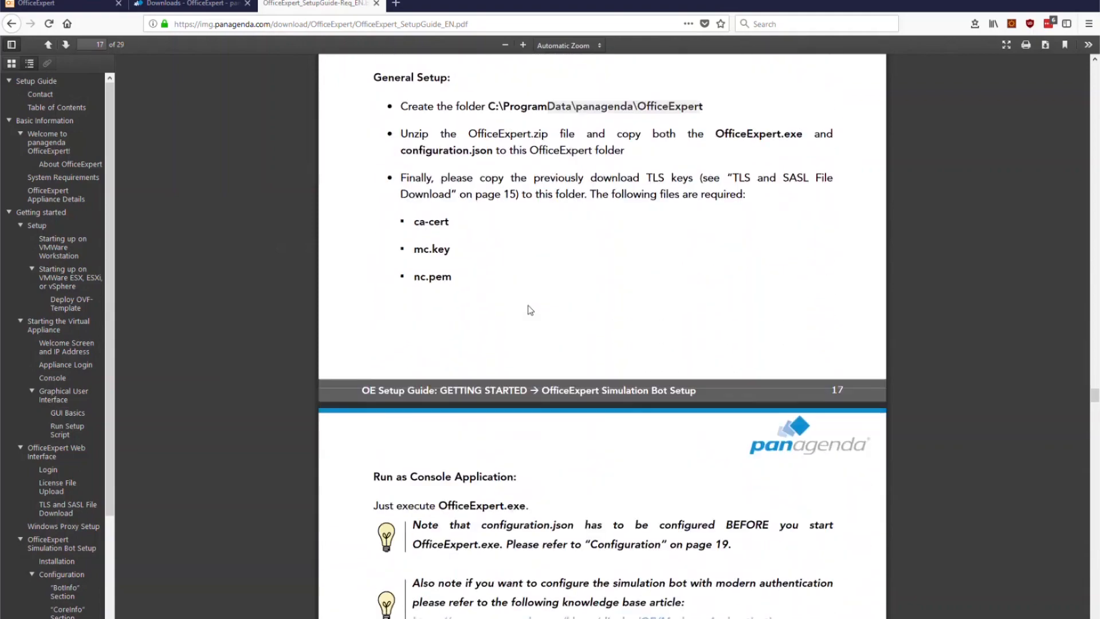
{"action": "scroll", "coordinate": [530, 309], "scroll_direction": "down", "scroll_amount": 9}
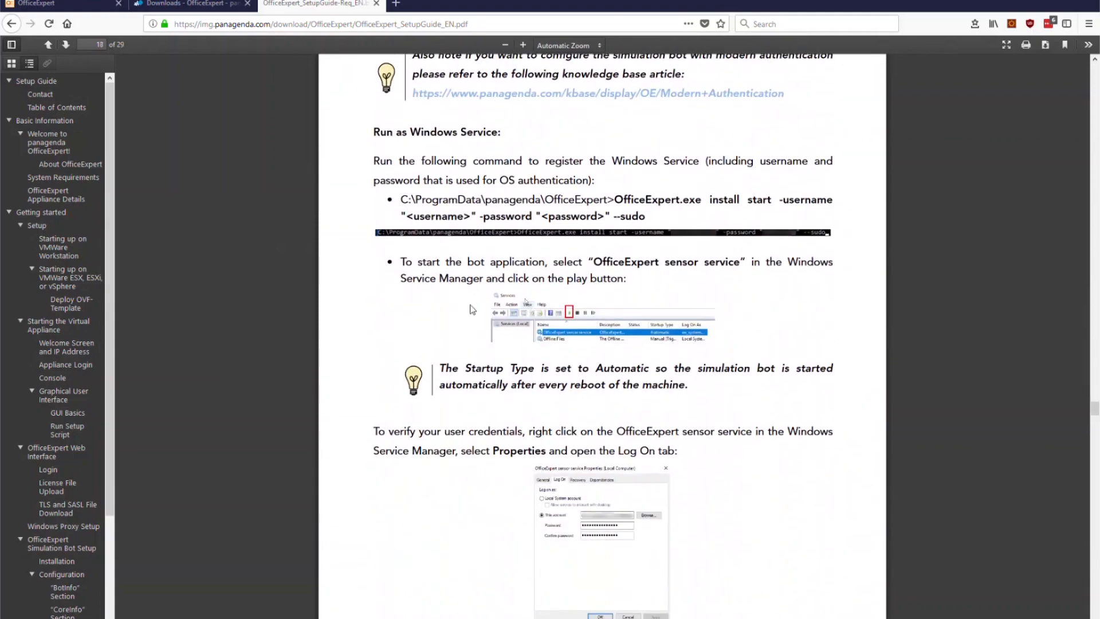
Step: View the OfficeExpert downloads page, then check OfficeExpert.exe and configuration.json in C:\ProgramData\panagenda\OfficeExpert in File Explorer
{"action": "left_click", "coordinate": [228, 4]}
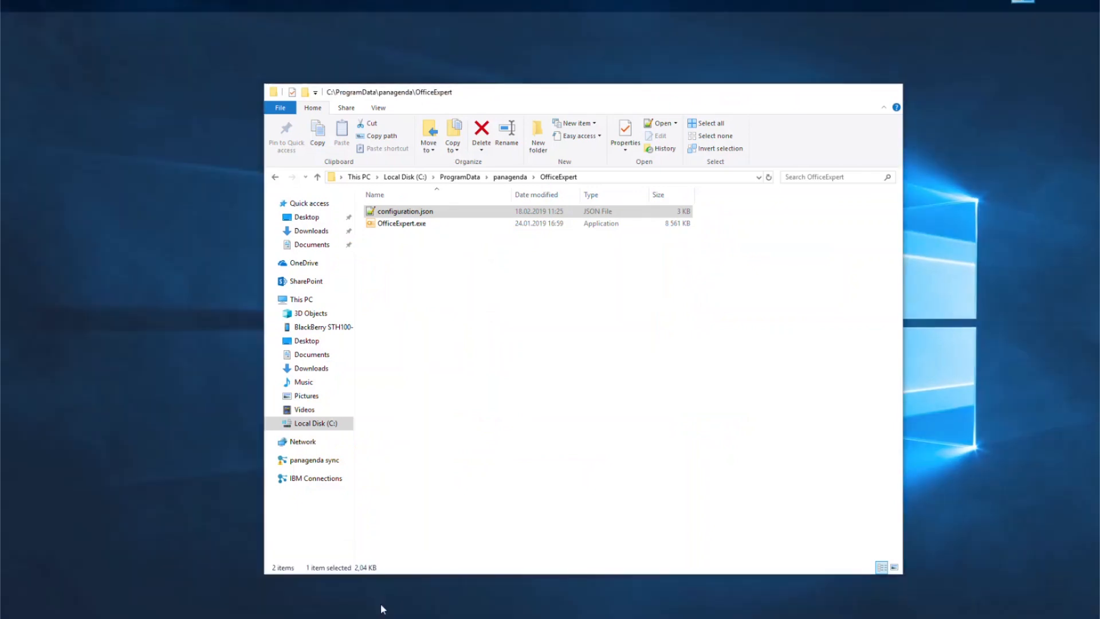
{"action": "left_click", "coordinate": [381, 596]}
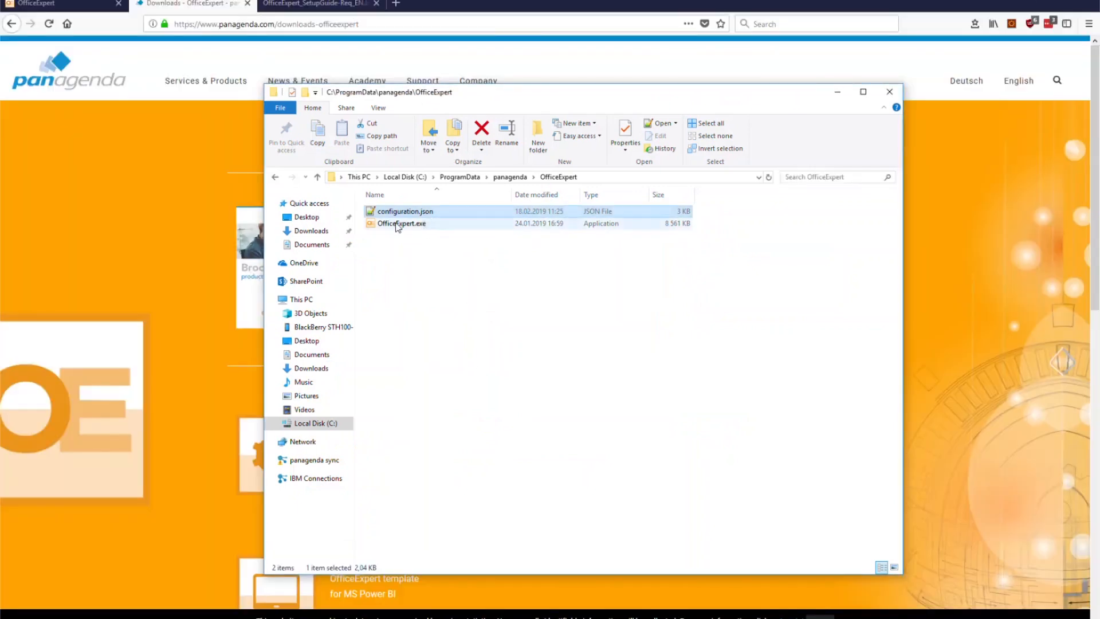
{"action": "left_click", "coordinate": [401, 225]}
{"action": "left_click", "coordinate": [404, 213]}
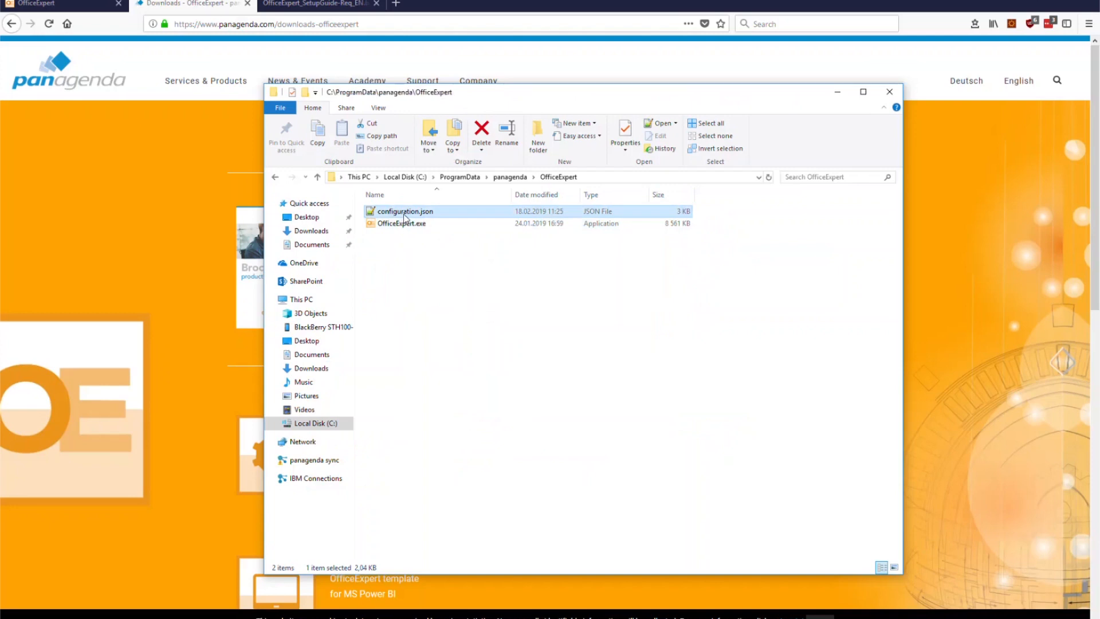
Step: Download the bot certificates from the OfficeExpert web interface and save the bot-certs.zip file
{"action": "left_click", "coordinate": [94, 8]}
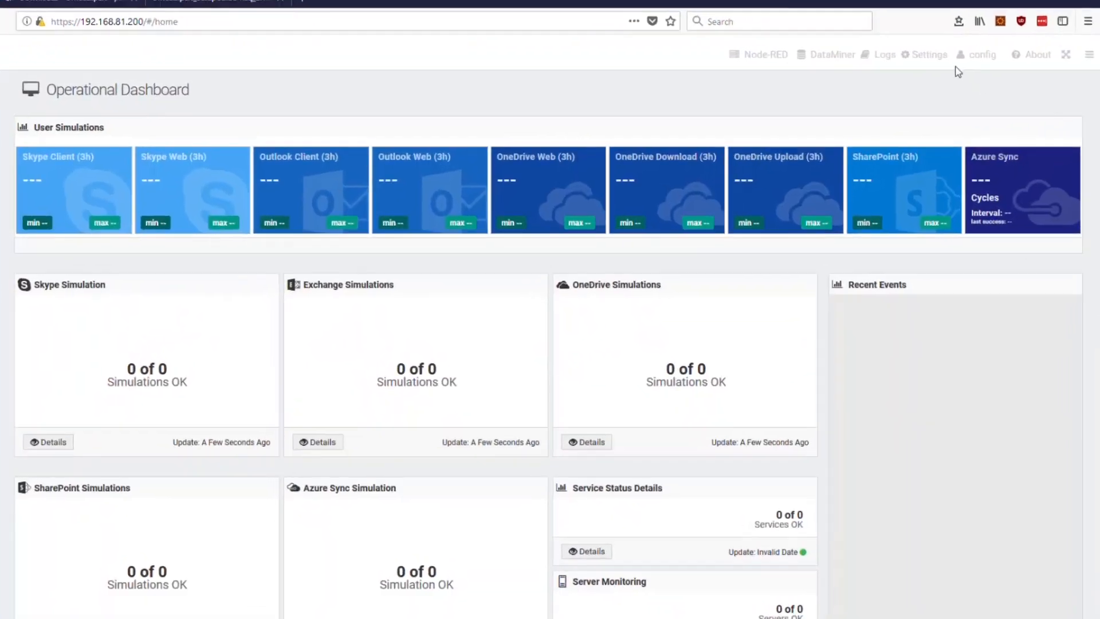
{"action": "left_click", "coordinate": [944, 53]}
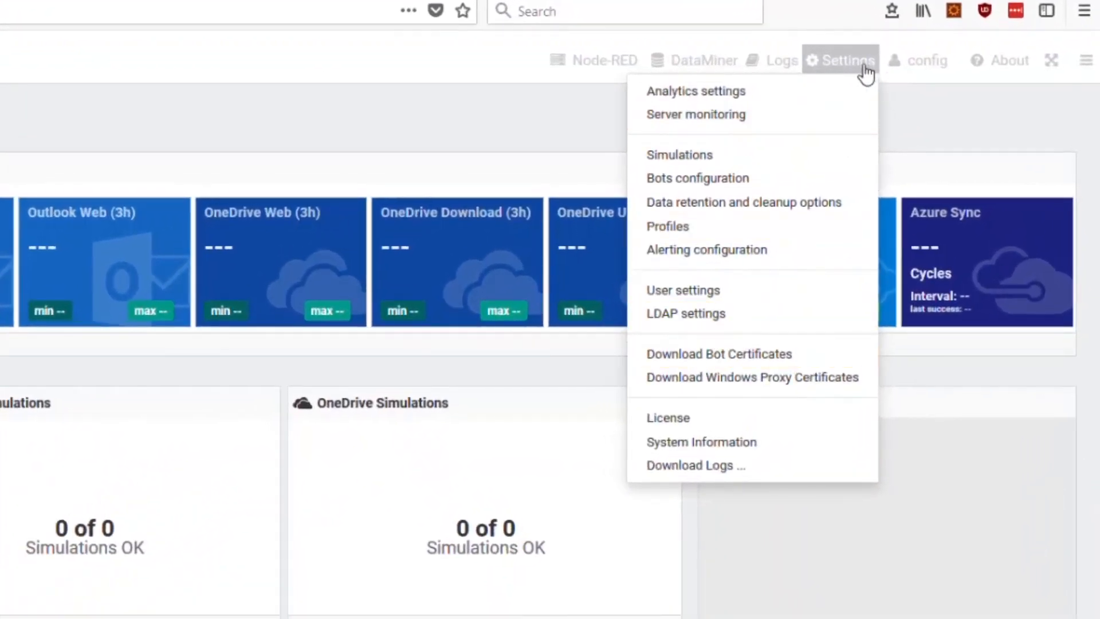
{"action": "left_click", "coordinate": [730, 355]}
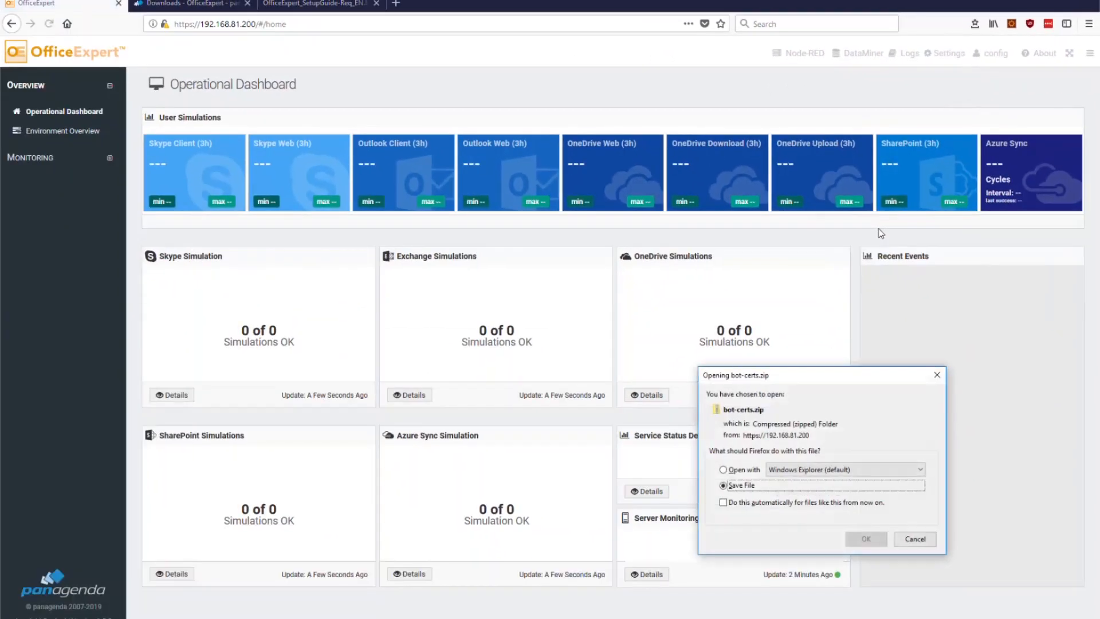
{"action": "left_click", "coordinate": [862, 540]}
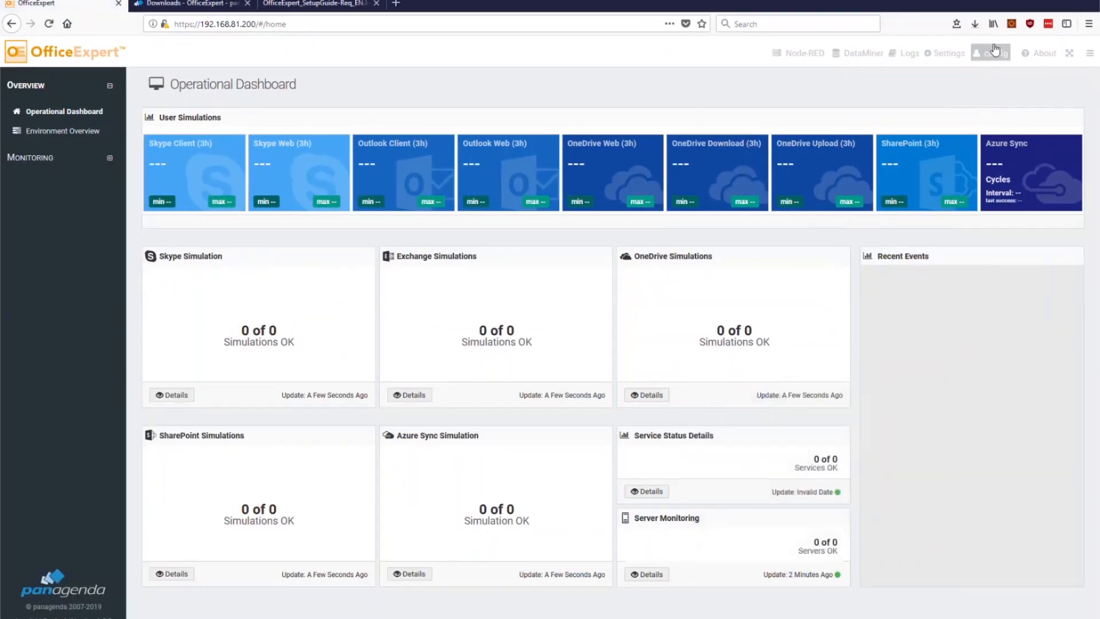
Step: Copy the downloaded bot-certs(7).zip into the C:\ProgramData\panagenda\OfficeExpert folder
{"action": "left_click", "coordinate": [975, 29]}
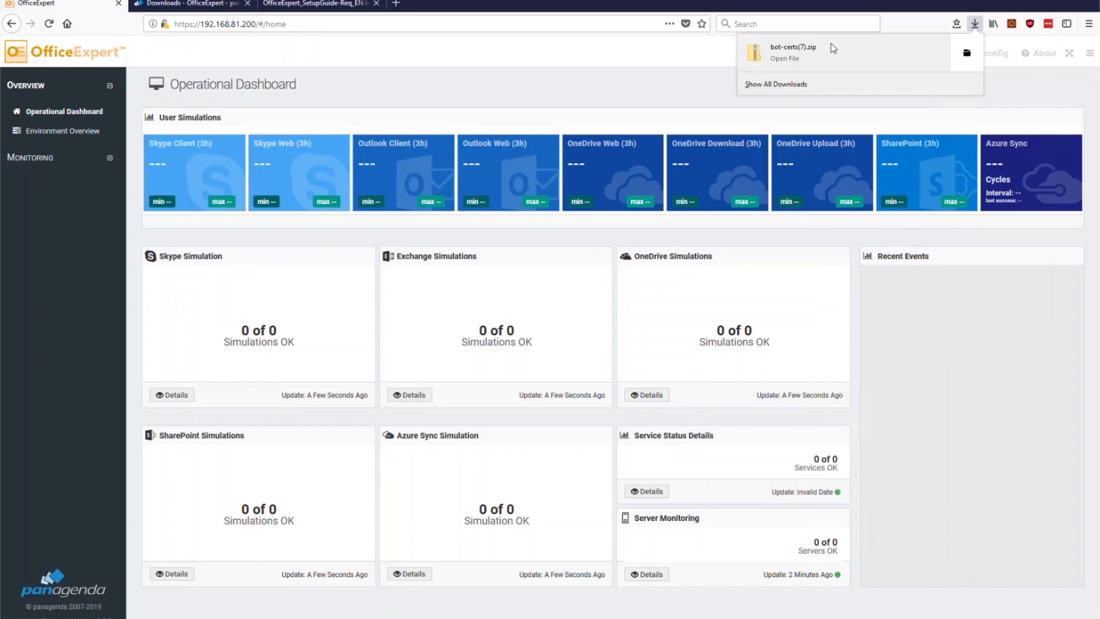
{"action": "left_click", "coordinate": [832, 48]}
{"action": "mouse_move", "coordinate": [351, 618]}
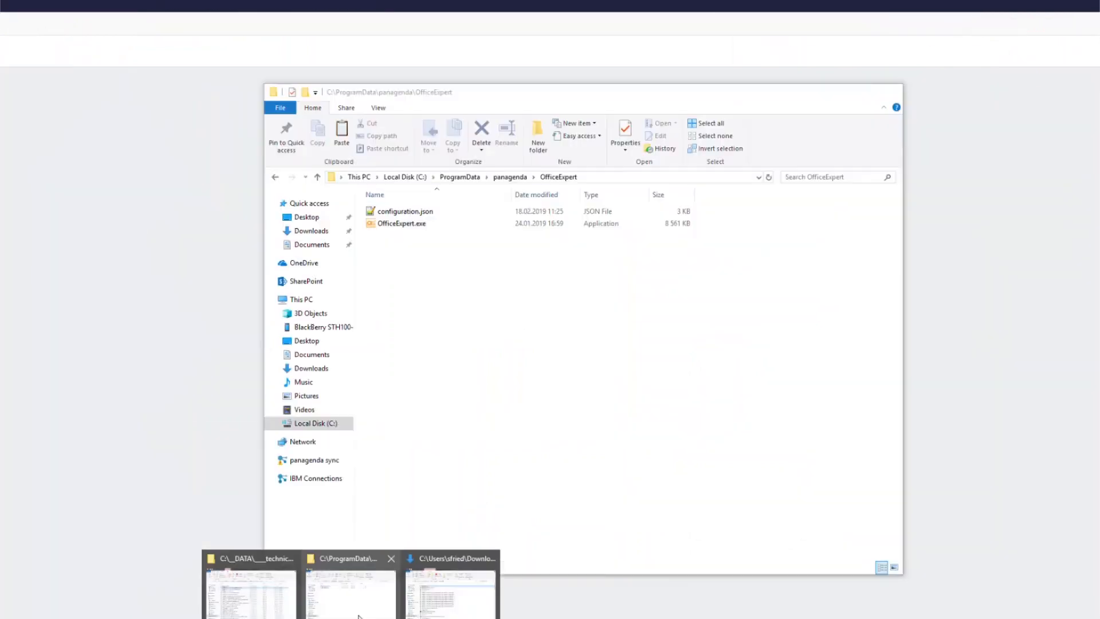
{"action": "left_click", "coordinate": [351, 593]}
{"action": "key", "text": "ctrl+v"}
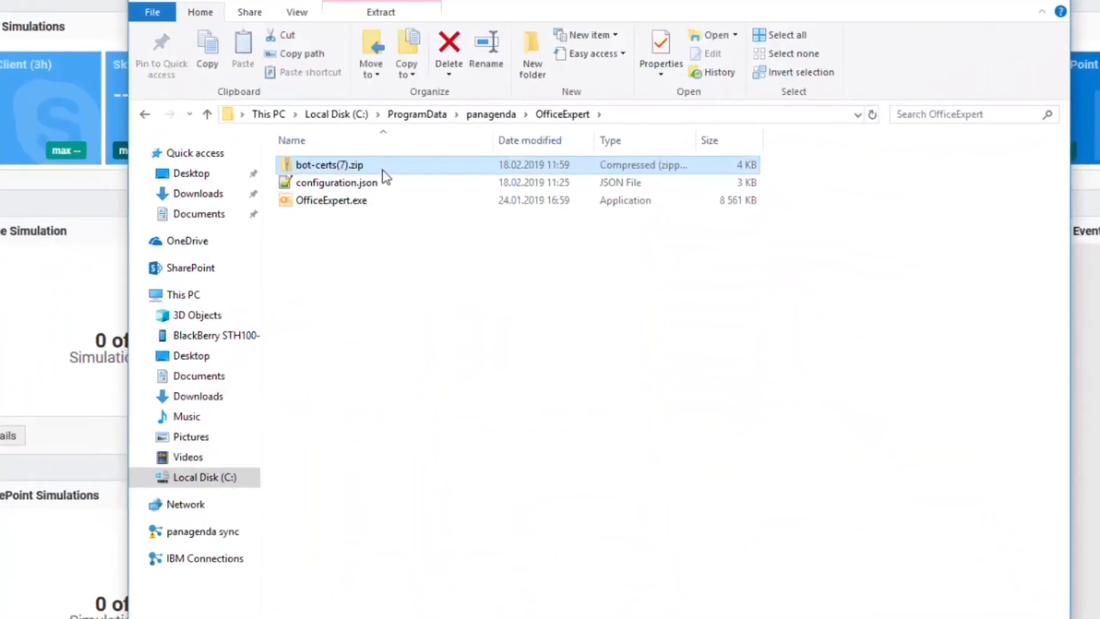
Step: Extract bot-certs(7).zip with 7-Zip directly into the OfficeExpert folder
{"action": "right_click", "coordinate": [416, 210]}
{"action": "right_click", "coordinate": [352, 165]}
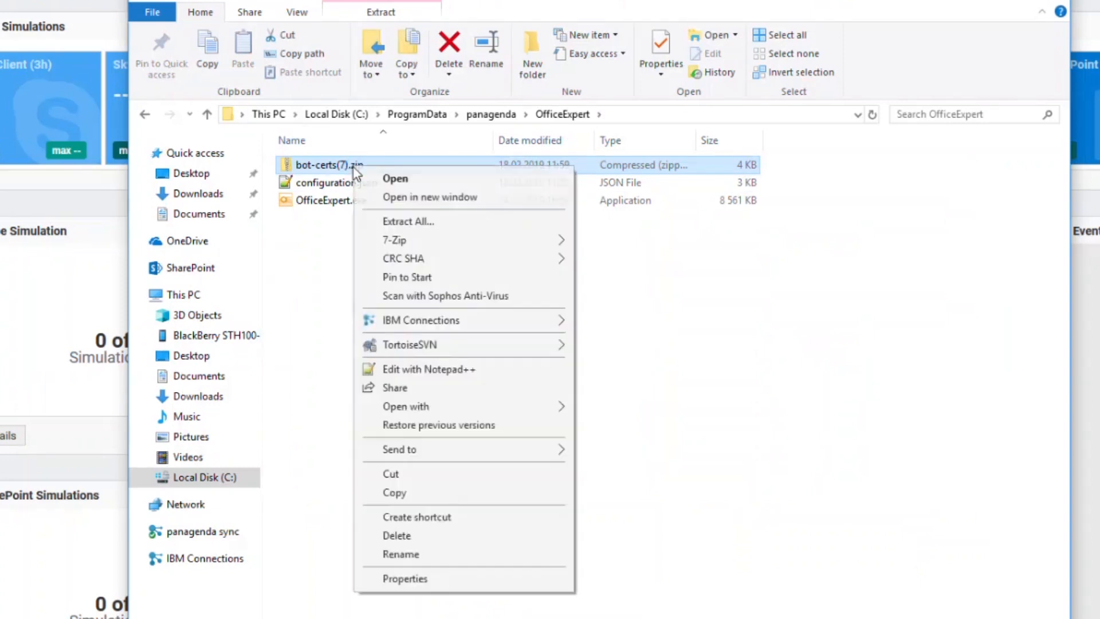
{"action": "mouse_move", "coordinate": [423, 242]}
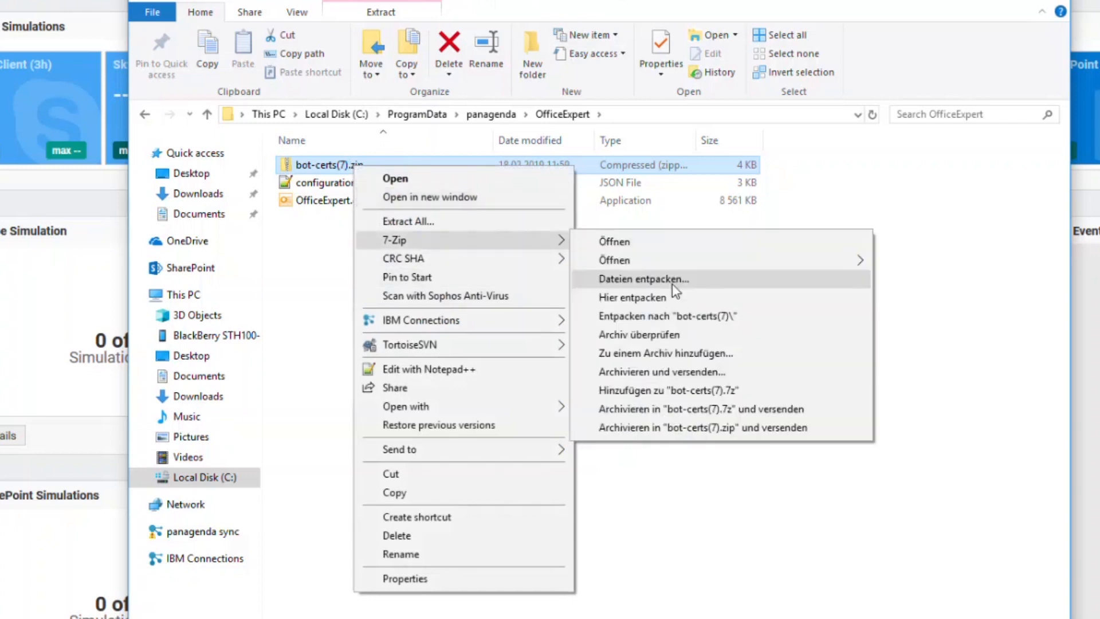
{"action": "left_click", "coordinate": [680, 297]}
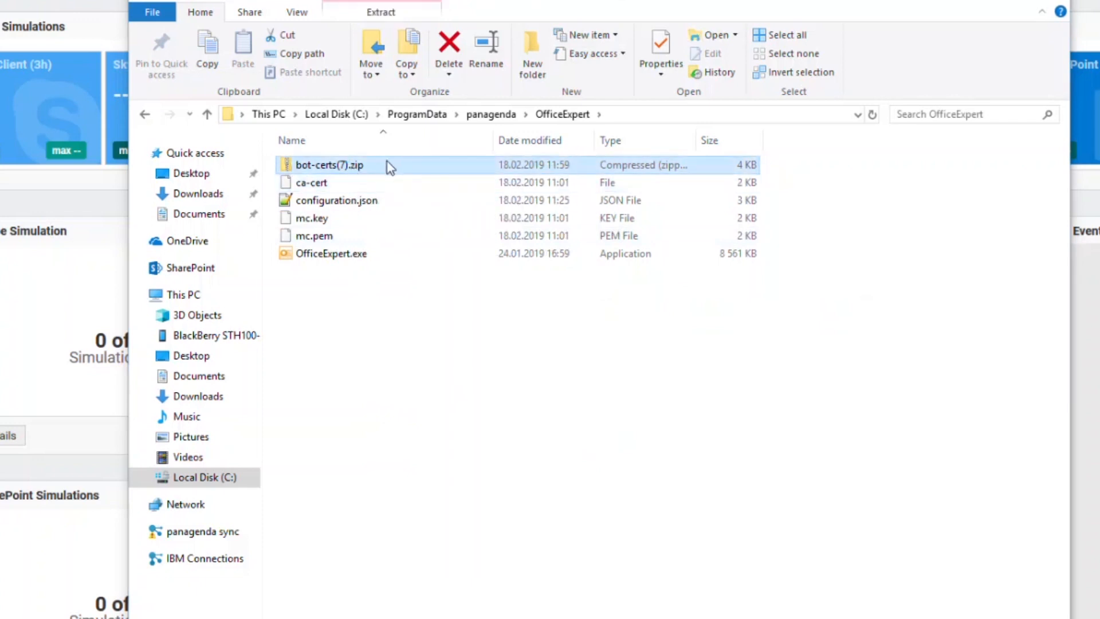
Step: Delete the bot-certs(7).zip archive and check the extracted ca-cert, mc.key and mc.pem files
{"action": "key", "text": "Delete"}
{"action": "left_click", "coordinate": [346, 201], "text": "ctrl"}
{"action": "left_click", "coordinate": [342, 219], "text": "ctrl"}
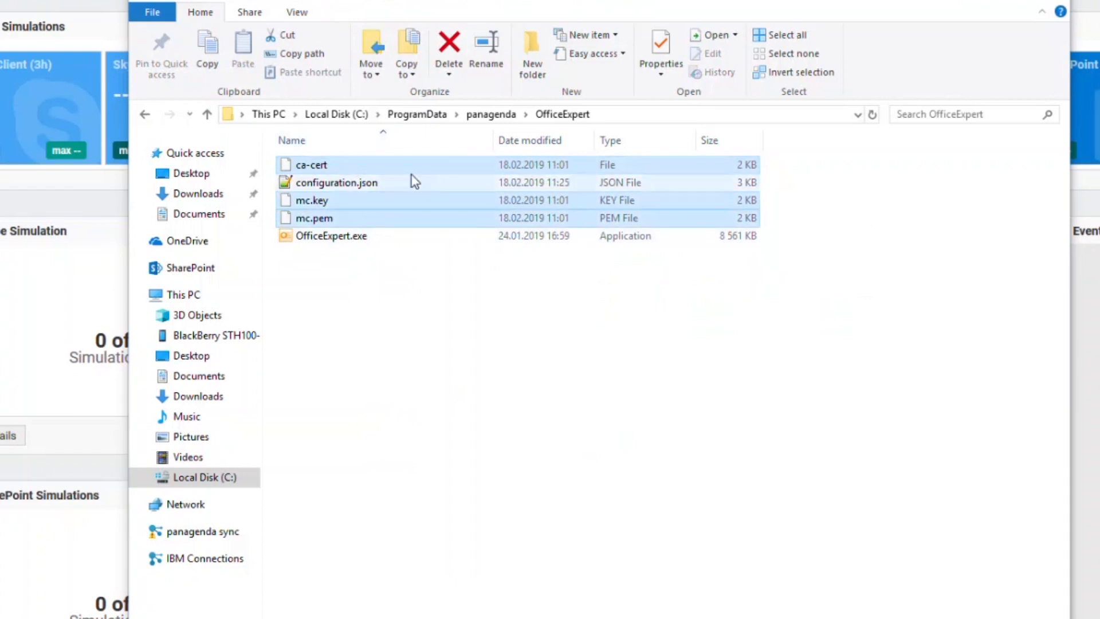
{"action": "left_click", "coordinate": [368, 319]}
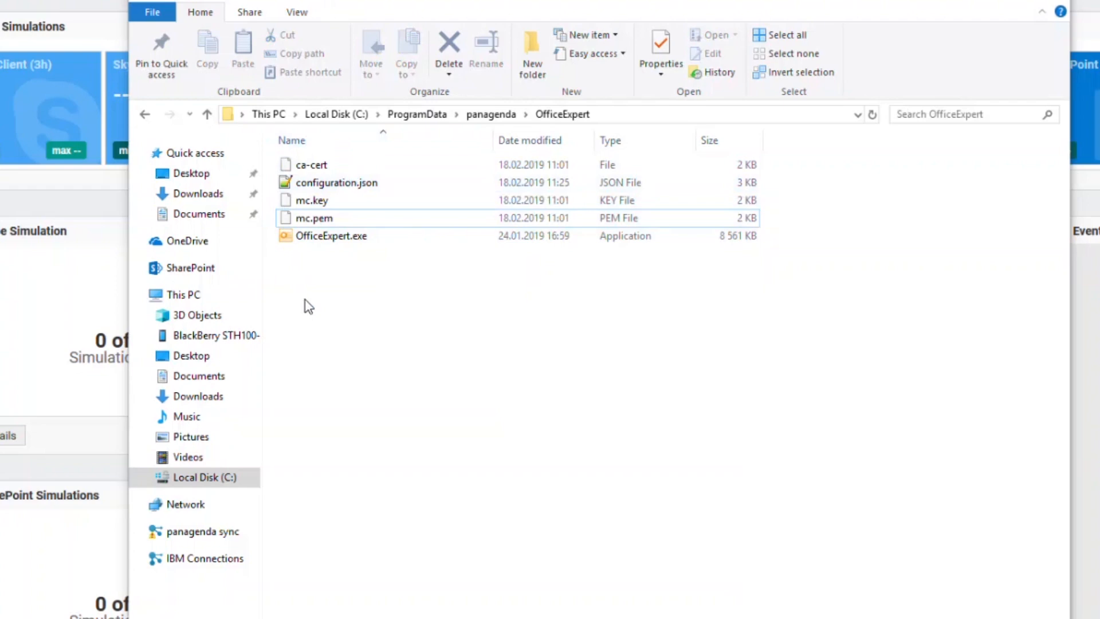
Step: Open configuration.json in Notepad++ and review the bot names in the header and the bot name and location in the BotInfo section
{"action": "left_click", "coordinate": [324, 185]}
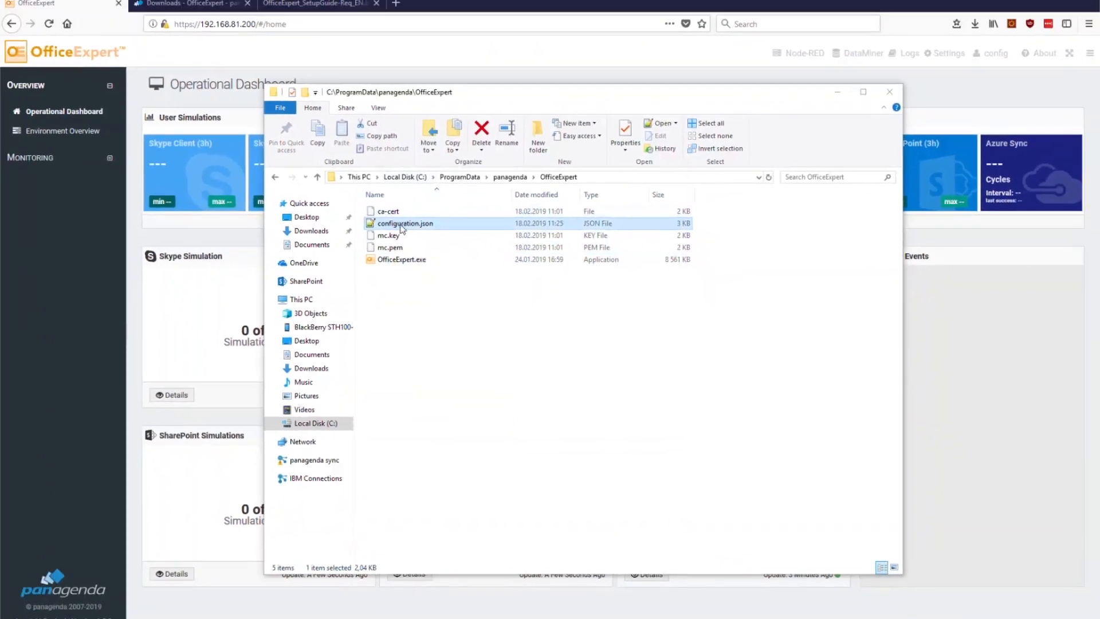
{"action": "double_click", "coordinate": [398, 224]}
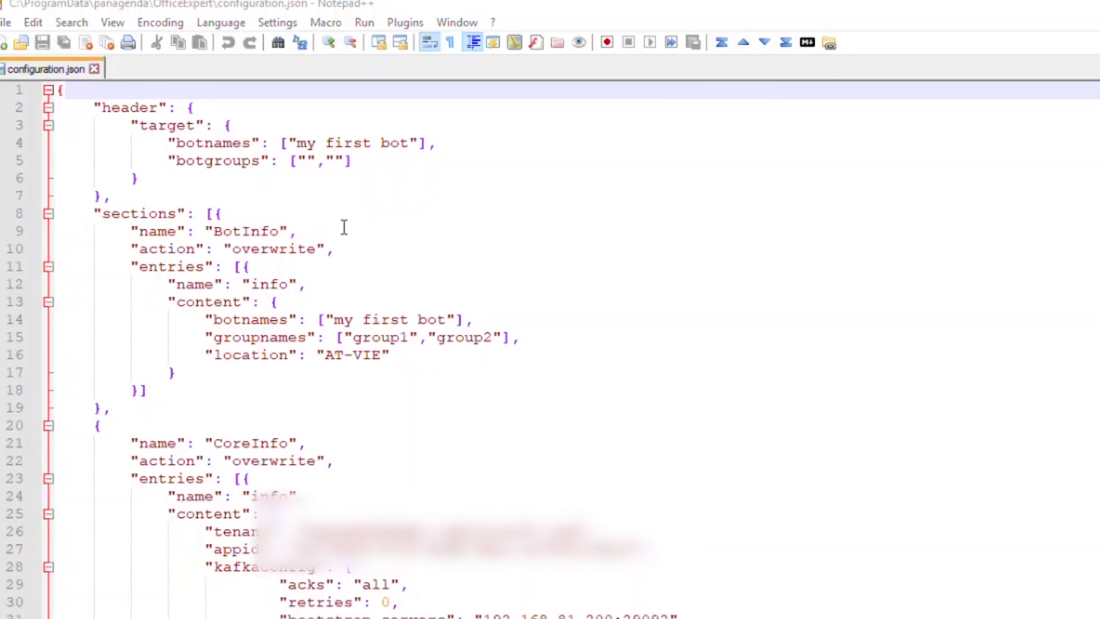
{"action": "left_click_drag", "start_coordinate": [297, 143], "coordinate": [405, 140]}
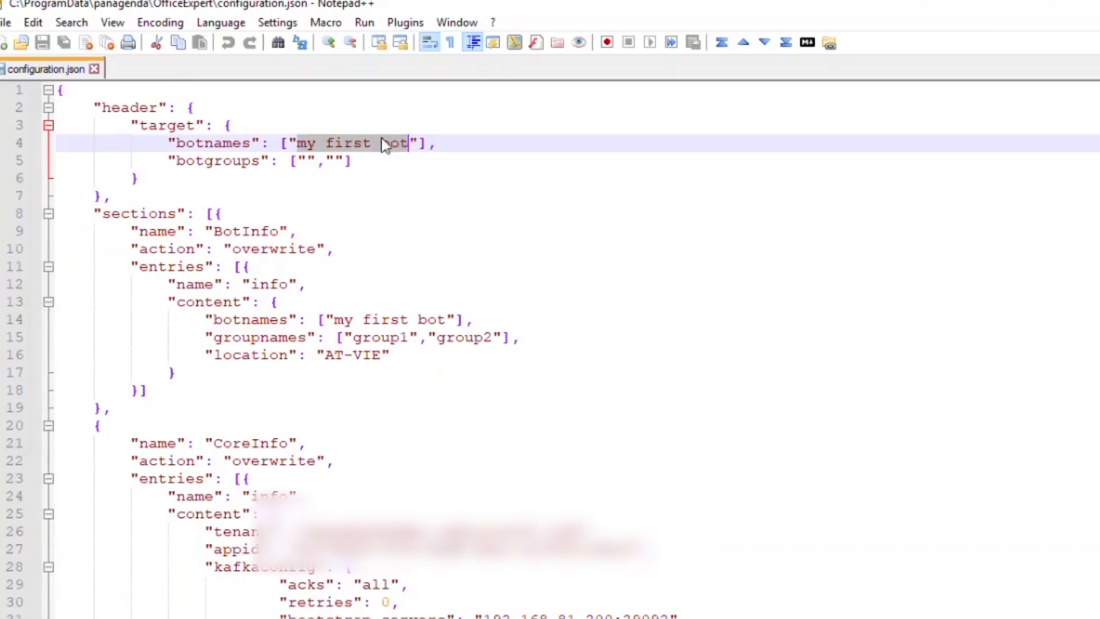
{"action": "left_click", "coordinate": [302, 143]}
{"action": "left_click_drag", "start_coordinate": [303, 143], "coordinate": [405, 143]}
{"action": "left_click_drag", "start_coordinate": [334, 320], "coordinate": [446, 319]}
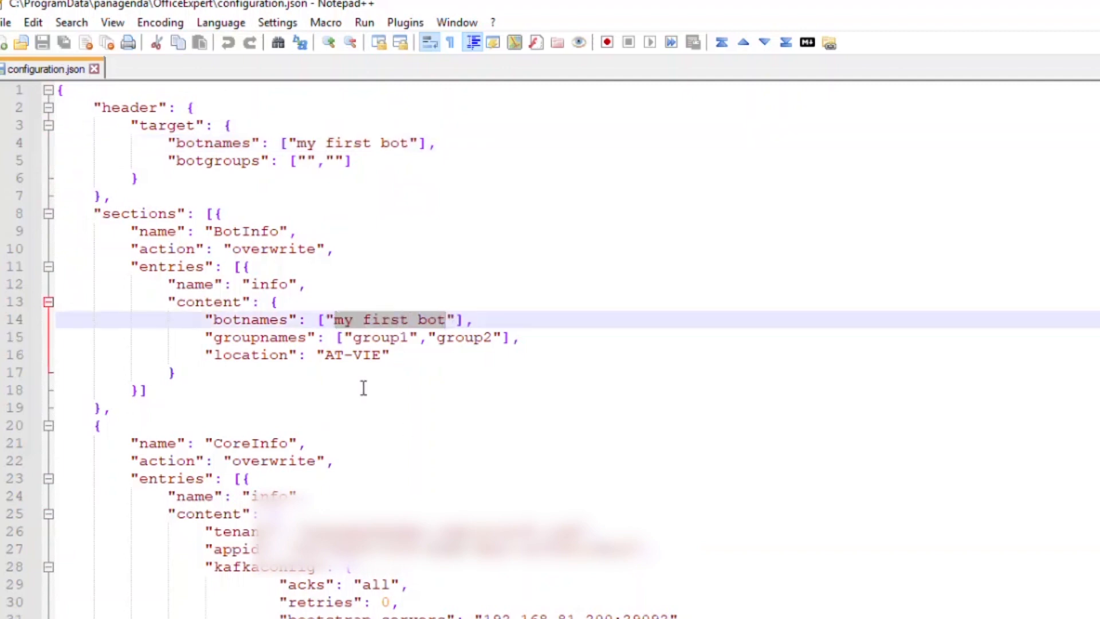
{"action": "left_click_drag", "start_coordinate": [325, 355], "coordinate": [383, 359]}
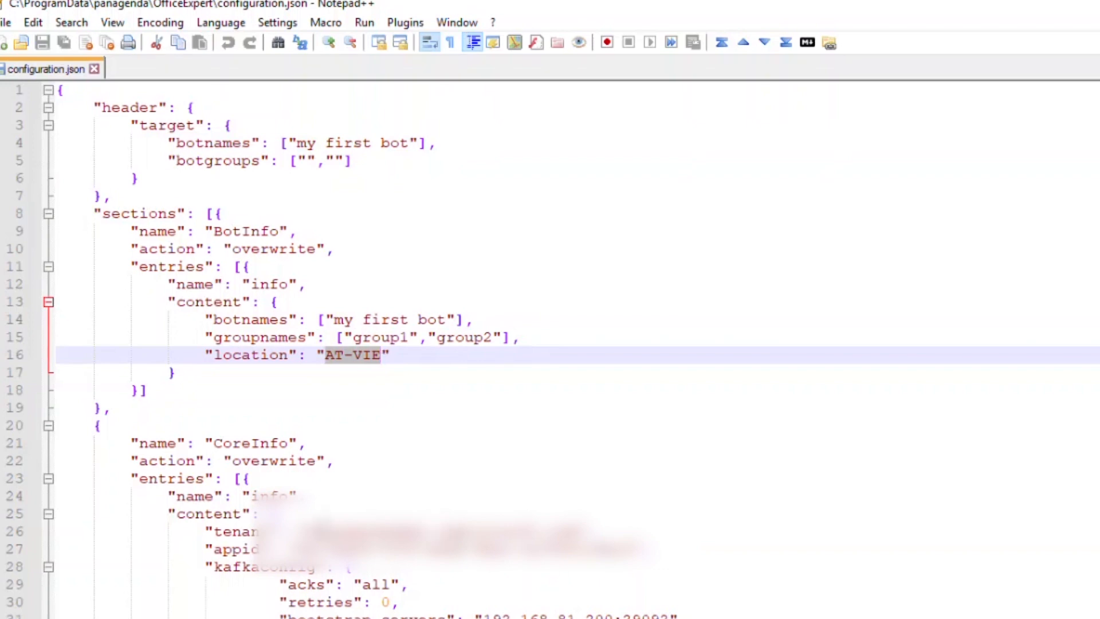
Step: Examine the tenant, application ID, and the kafkaconfig bootstrap server address and password entries in the CoreInfo section
{"action": "left_click_drag", "start_coordinate": [308, 531], "coordinate": [579, 532]}
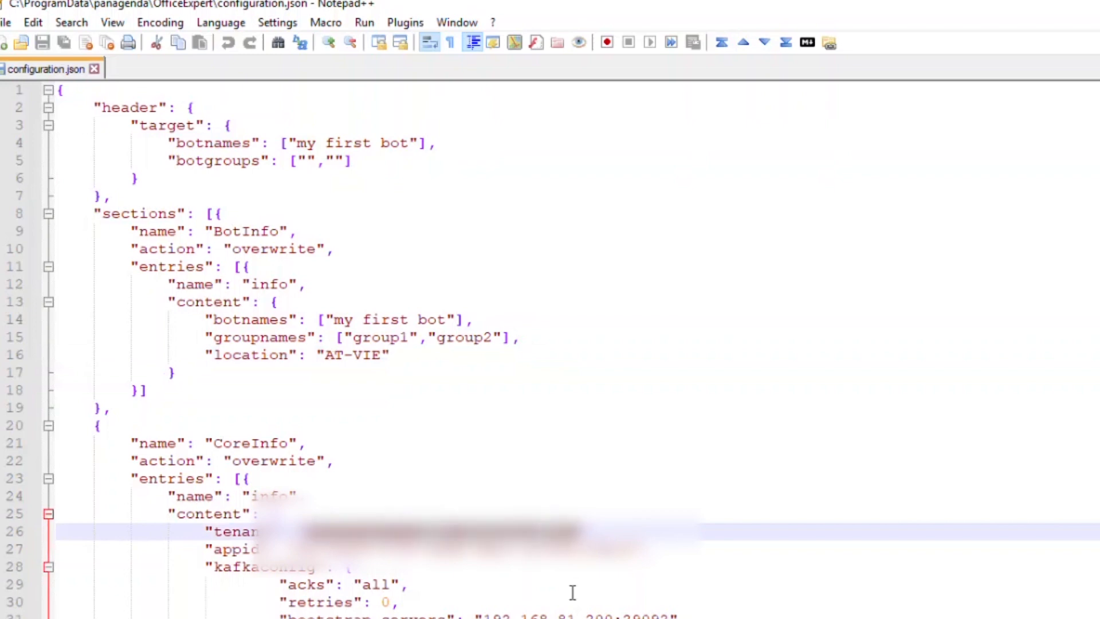
{"action": "left_click_drag", "start_coordinate": [305, 550], "coordinate": [633, 566]}
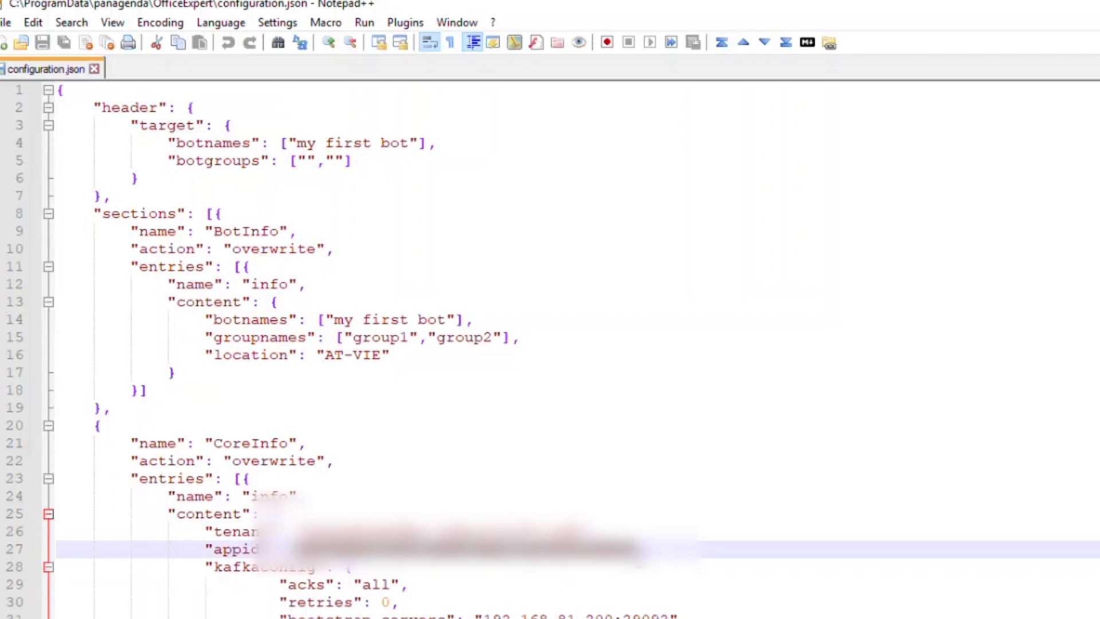
{"action": "scroll", "coordinate": [573, 564], "scroll_direction": "down", "scroll_amount": 5}
{"action": "left_click_drag", "start_coordinate": [484, 270], "coordinate": [613, 271]}
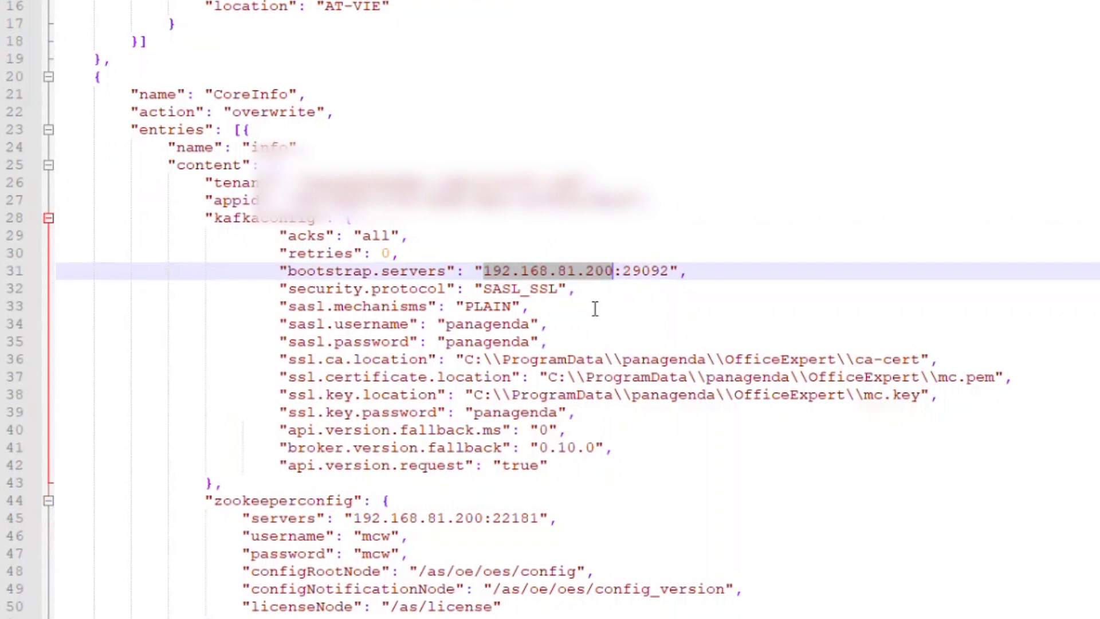
{"action": "double_click", "coordinate": [488, 342]}
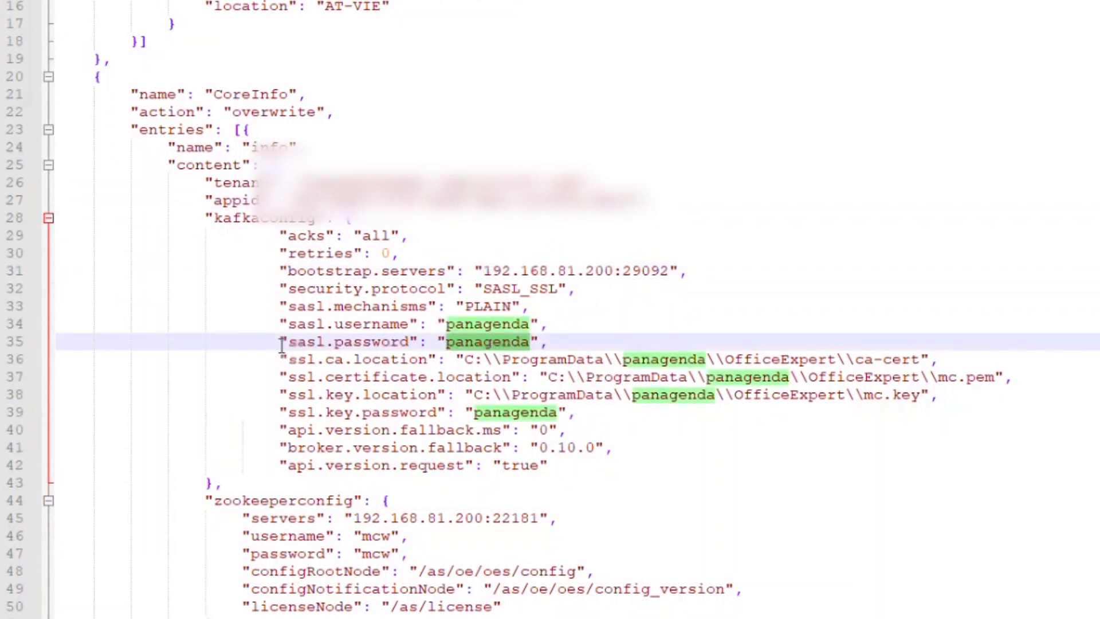
{"action": "left_click_drag", "start_coordinate": [287, 413], "coordinate": [536, 414]}
{"action": "double_click", "coordinate": [494, 343]}
{"action": "left_click", "coordinate": [703, 471]}
Step: Examine the server address in zookeeperconfig, compare it with the bootstrap server address, and view the start of the authentication section
{"action": "left_click", "coordinate": [353, 519]}
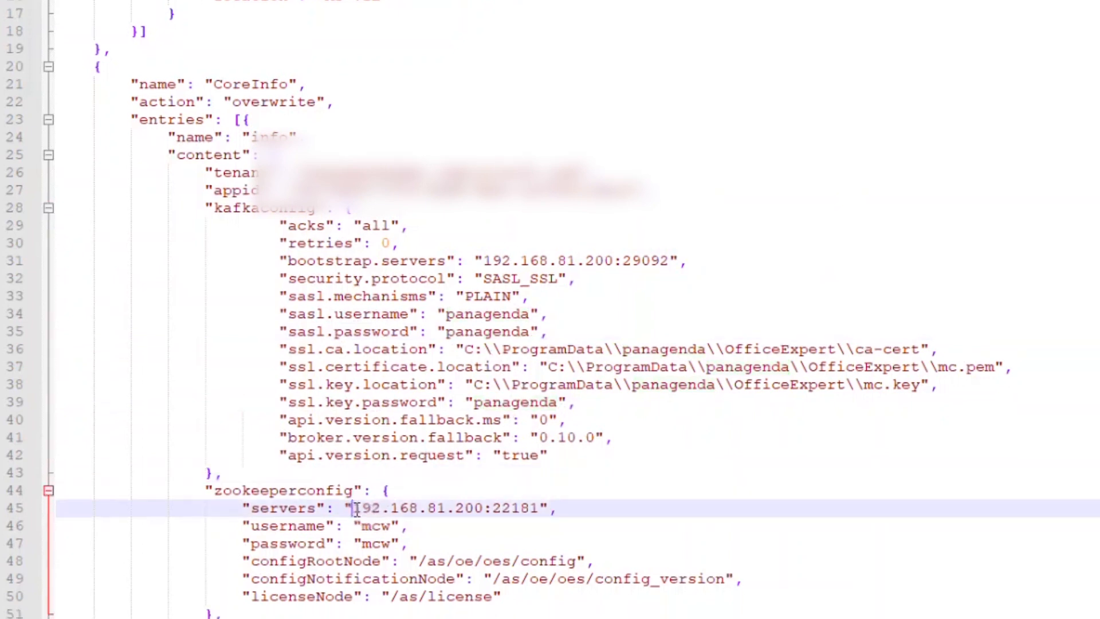
{"action": "left_click_drag", "start_coordinate": [353, 508], "coordinate": [483, 508]}
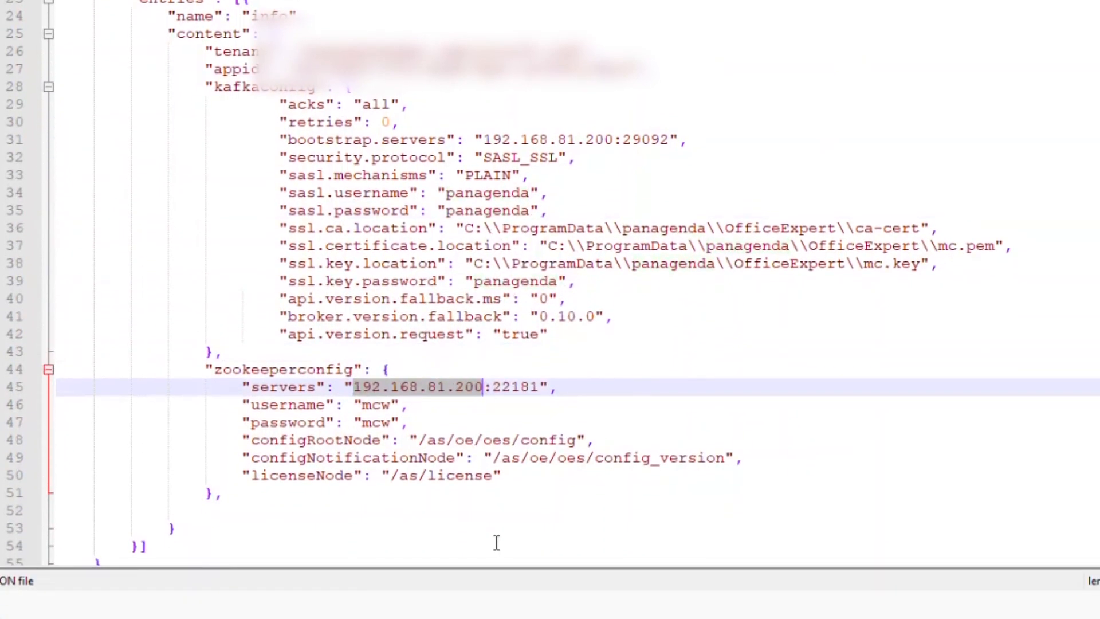
{"action": "scroll", "coordinate": [283, 473], "scroll_direction": "down", "scroll_amount": 2}
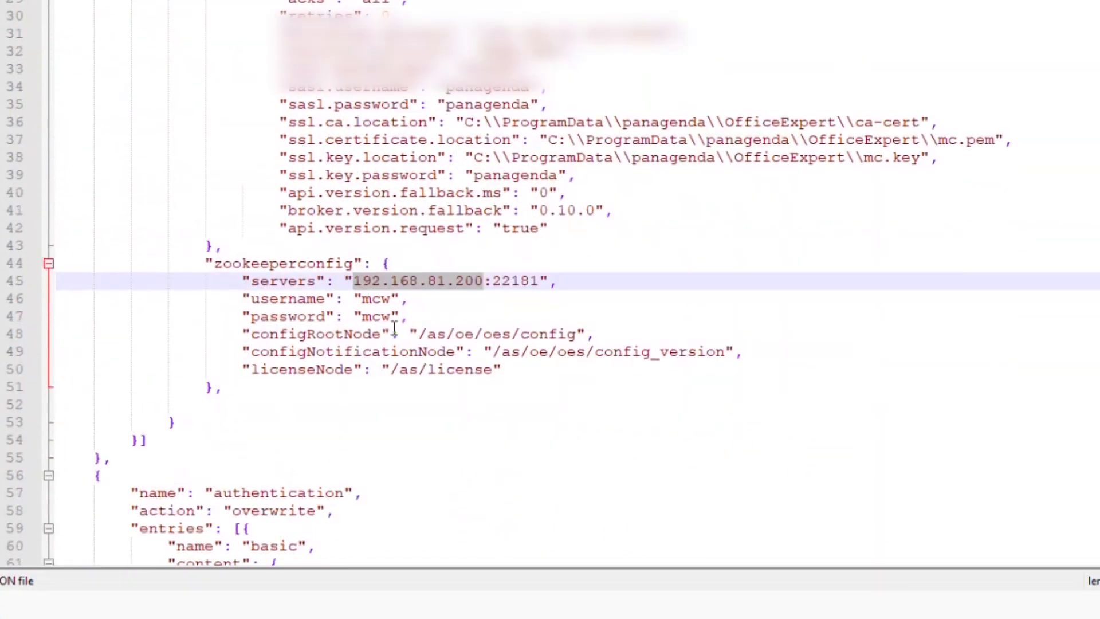
{"action": "left_click_drag", "start_coordinate": [484, 35], "coordinate": [616, 35]}
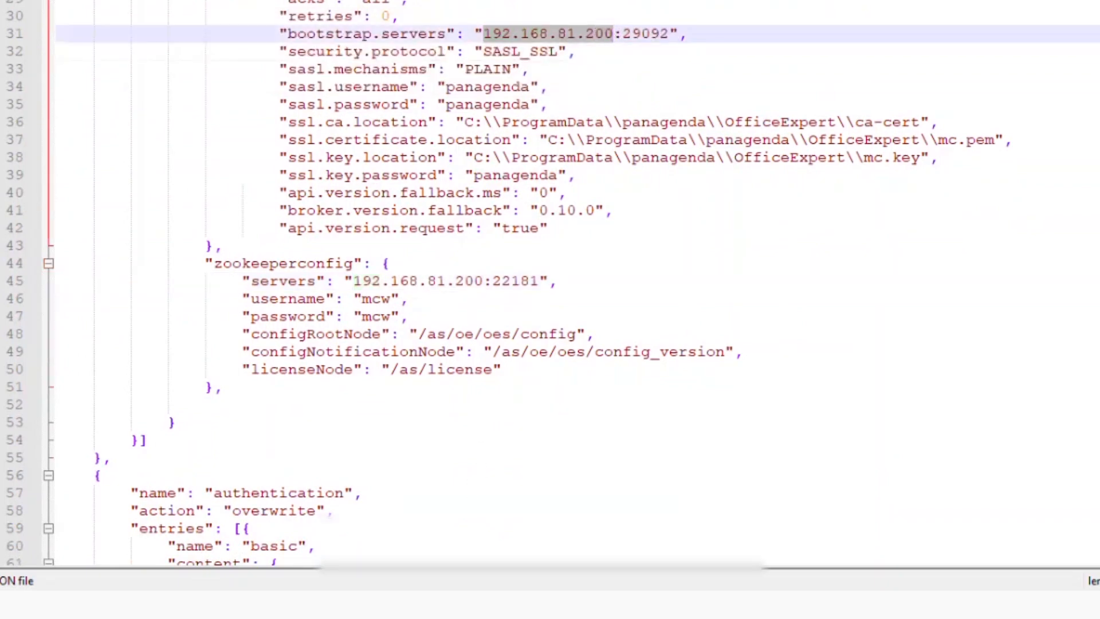
{"action": "scroll", "coordinate": [550, 284], "scroll_direction": "down", "scroll_amount": 1}
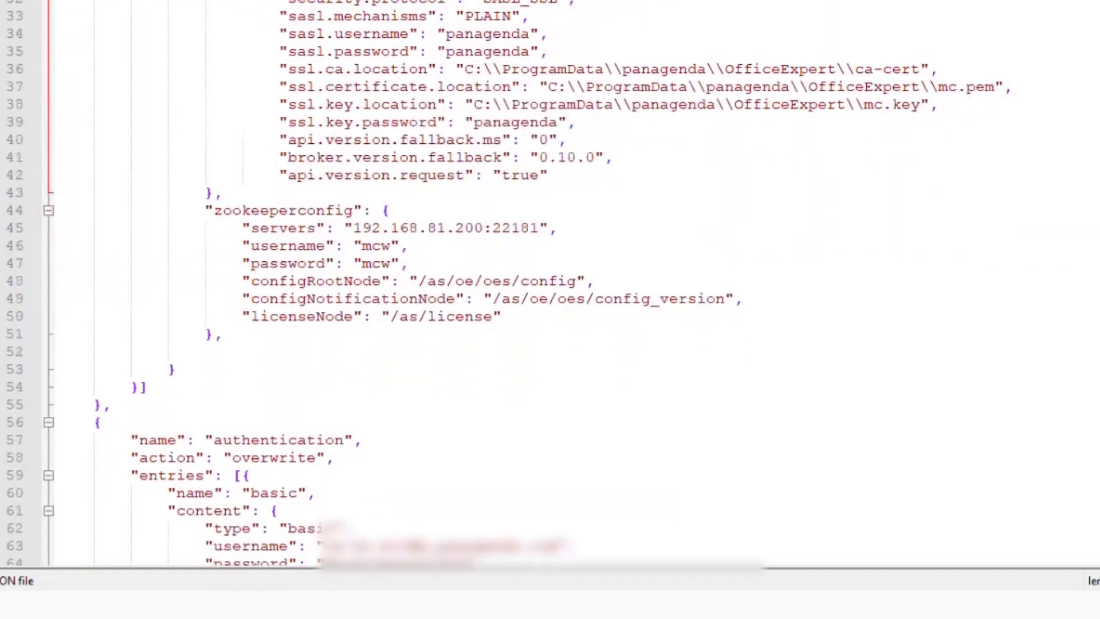
{"action": "scroll", "coordinate": [484, 390], "scroll_direction": "up", "scroll_amount": 1}
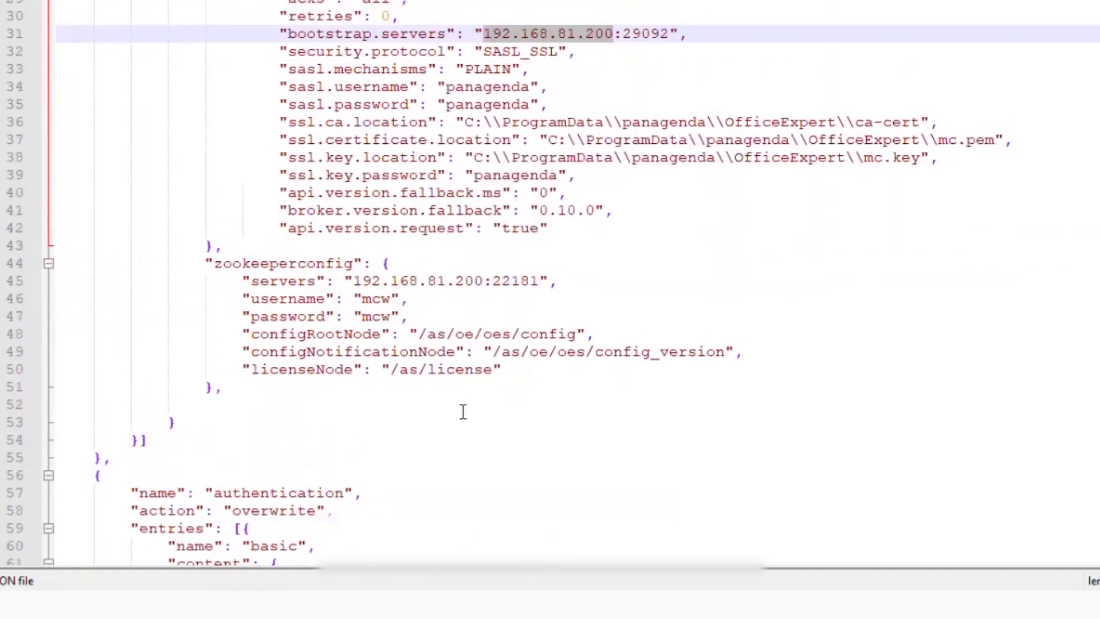
{"action": "scroll", "coordinate": [550, 283], "scroll_direction": "down", "scroll_amount": 1}
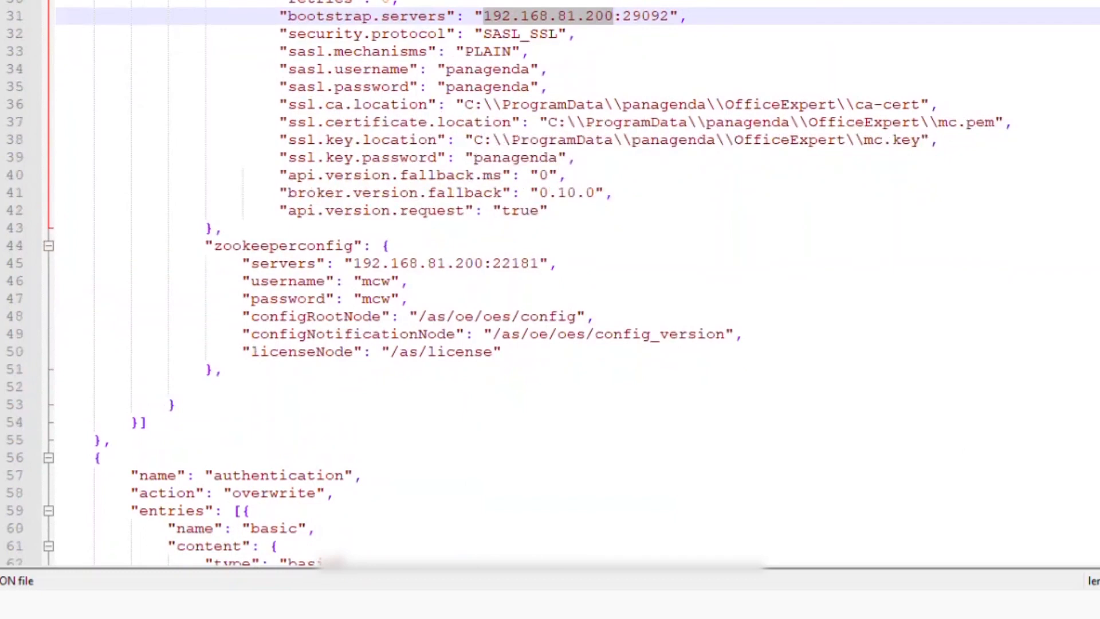
{"action": "scroll", "coordinate": [550, 284], "scroll_direction": "down", "scroll_amount": 1}
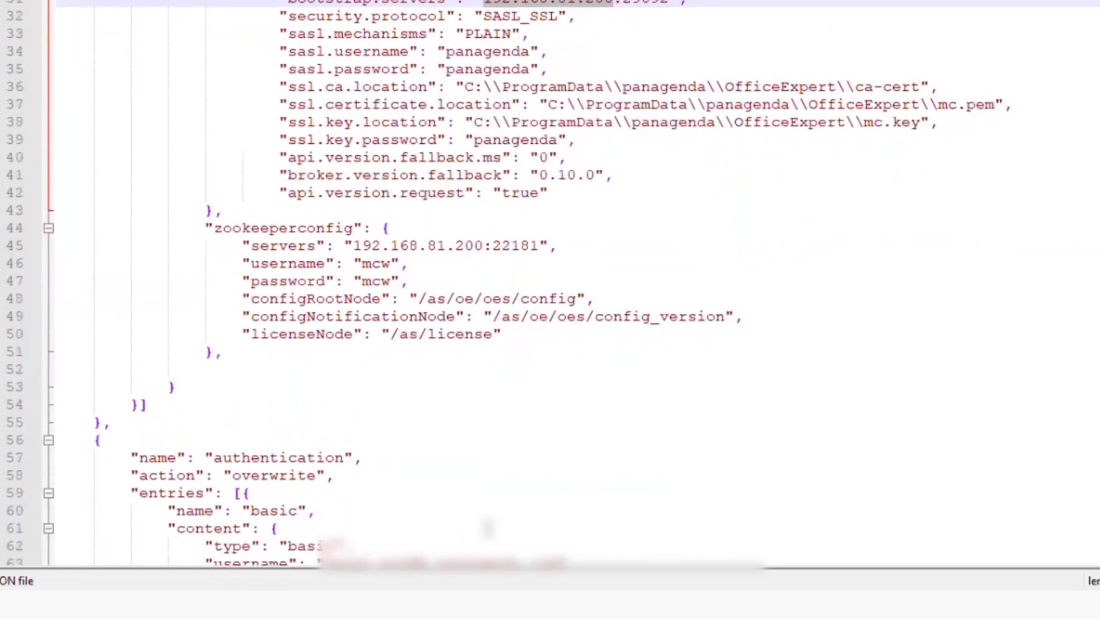
Step: Review the username and password entries under basic authentication in the authentication section of configuration.json
{"action": "left_click", "coordinate": [326, 562]}
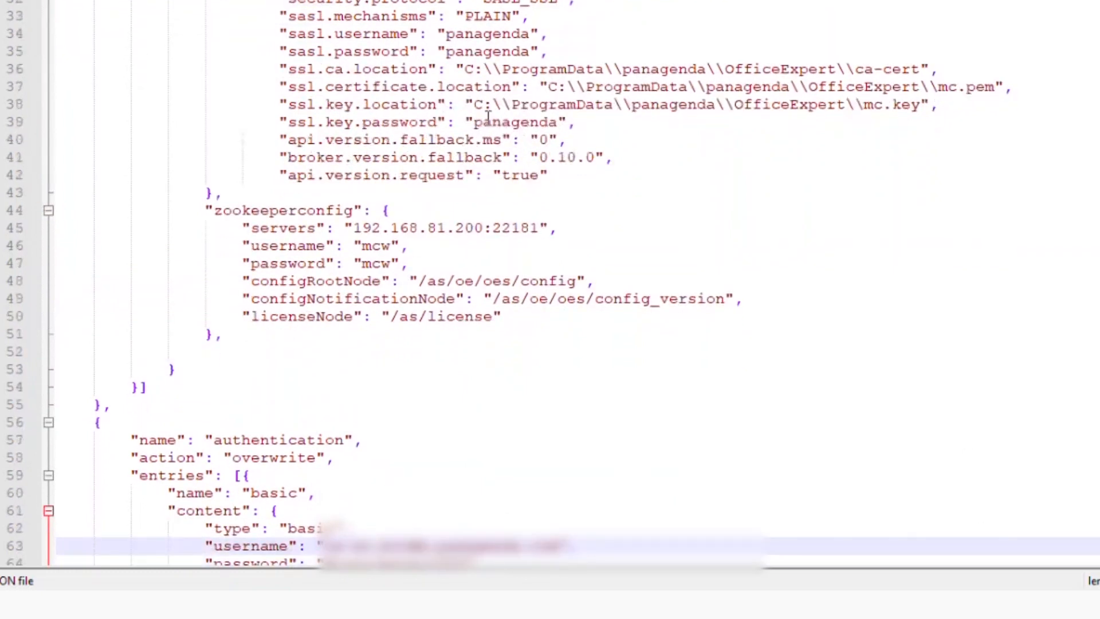
{"action": "scroll", "coordinate": [550, 283], "scroll_direction": "down", "scroll_amount": 1}
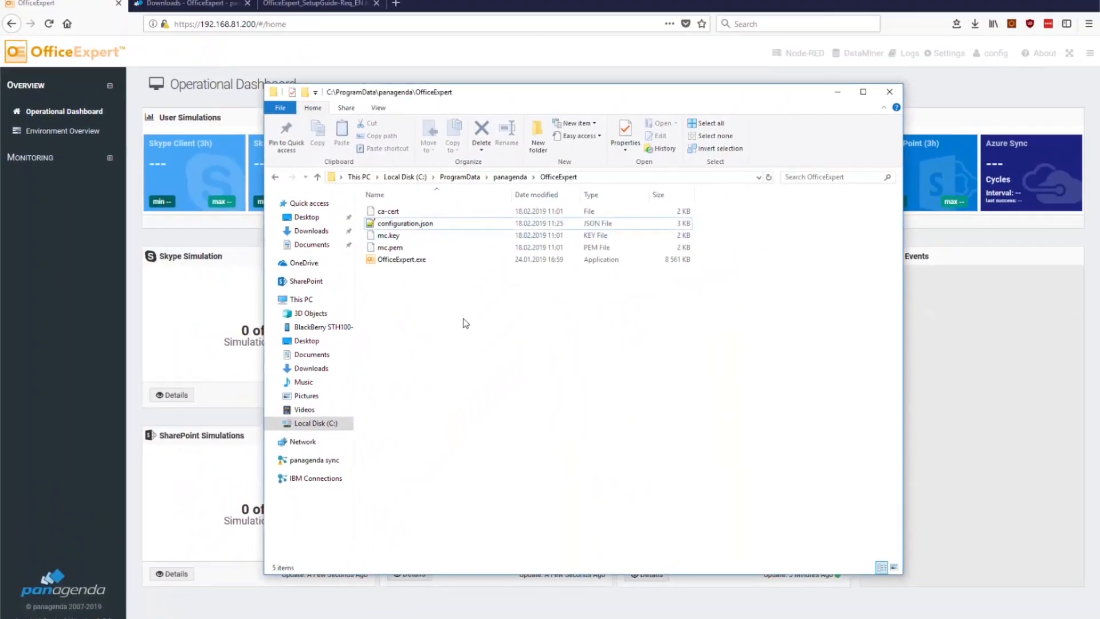
Step: Run OfficeExpert.exe from the C:\ProgramData\panagenda\OfficeExpert folder and reposition the sensor service console to read its startup log
{"action": "left_click", "coordinate": [413, 261]}
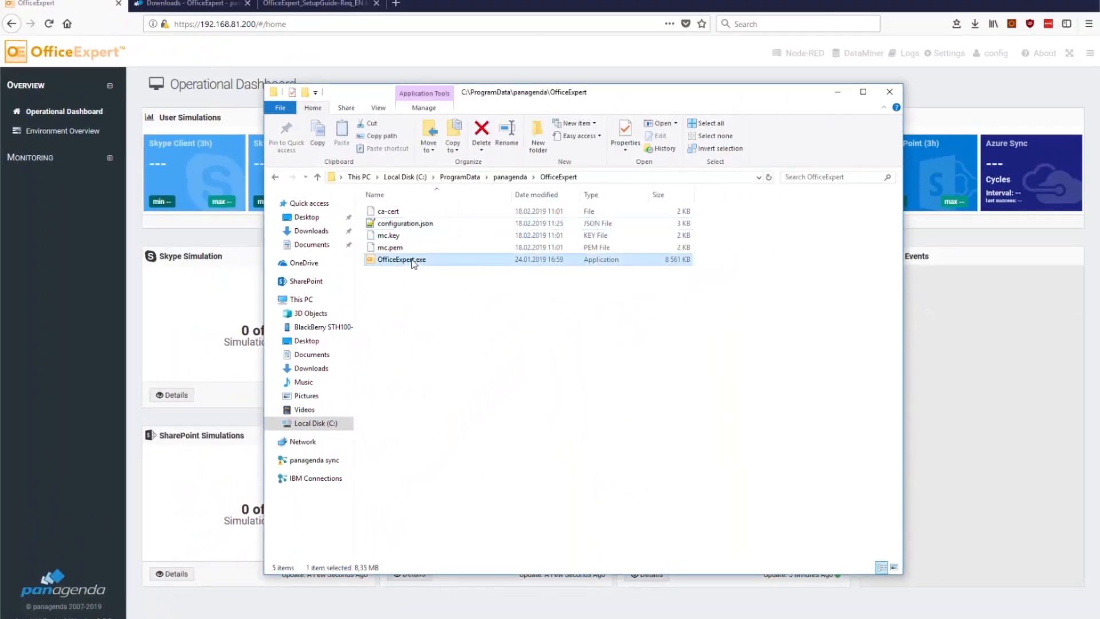
{"action": "double_click", "coordinate": [412, 260]}
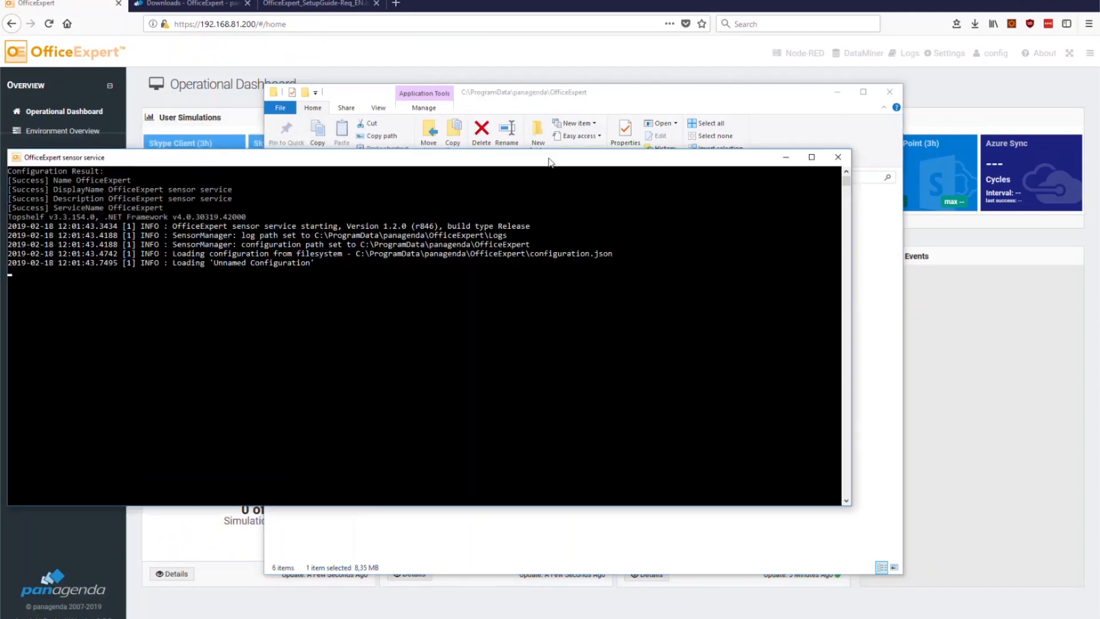
{"action": "left_click_drag", "start_coordinate": [706, 127], "coordinate": [687, 118]}
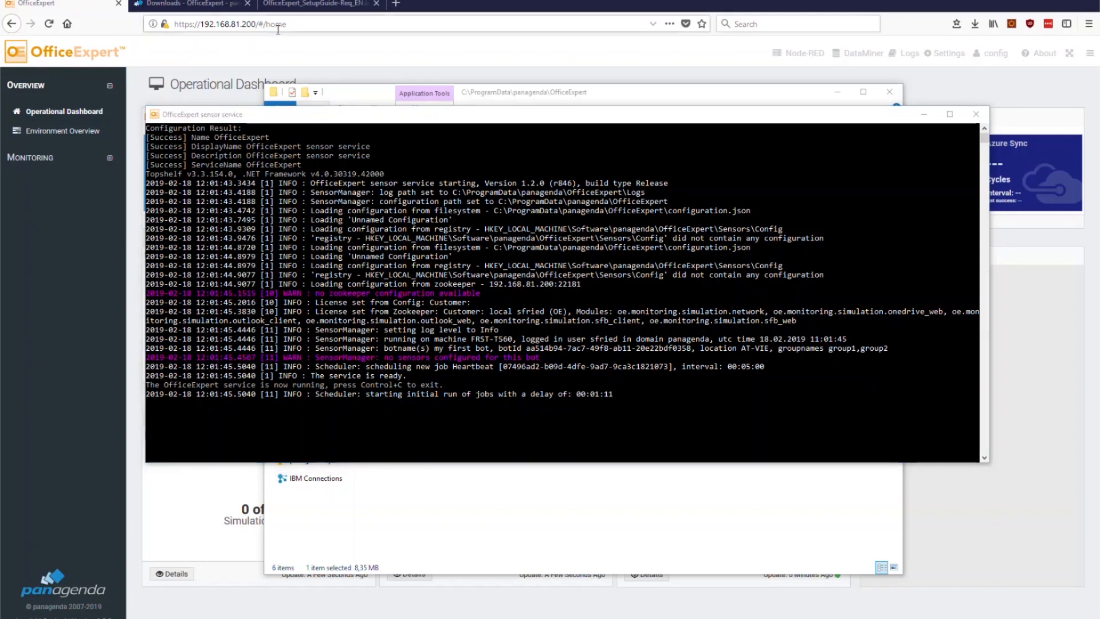
Step: Switch to the OfficeExpert setup guide in Firefox and review the BotInfo and CoreInfo sections of the simulation bot configuration
{"action": "left_click", "coordinate": [285, 7]}
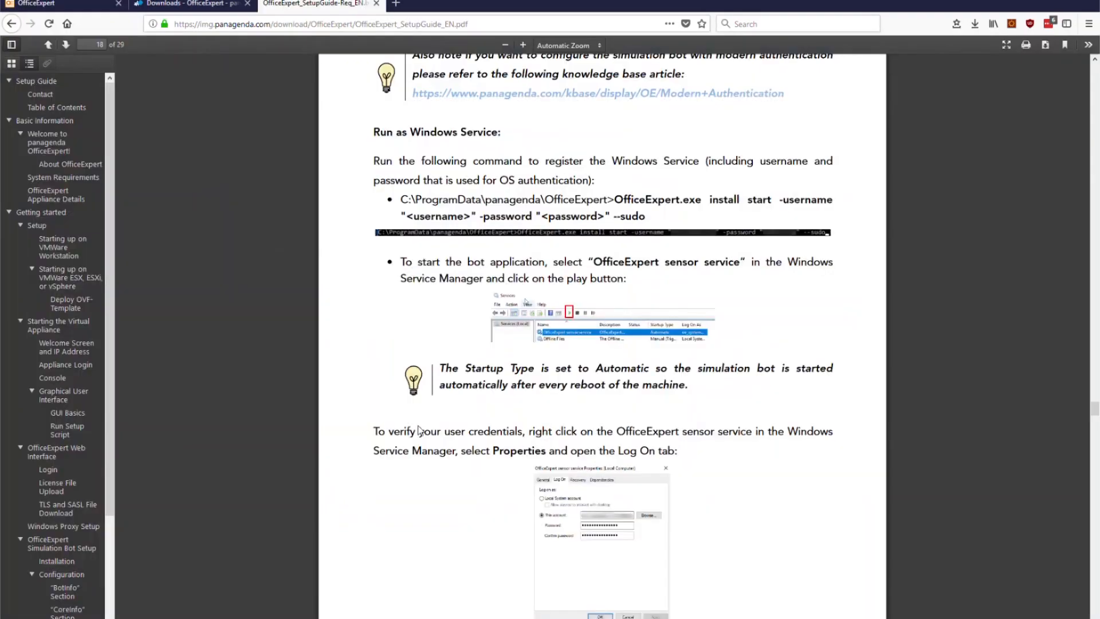
{"action": "scroll", "coordinate": [419, 431], "scroll_direction": "up", "scroll_amount": 3}
{"action": "scroll", "coordinate": [418, 424], "scroll_direction": "down", "scroll_amount": 15}
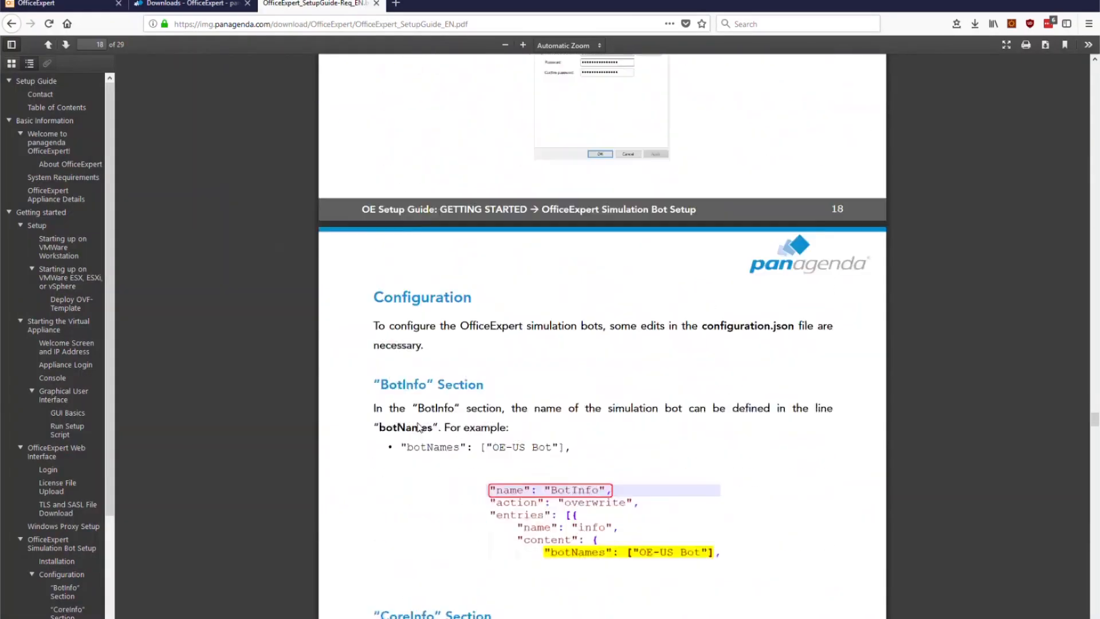
{"action": "scroll", "coordinate": [418, 422], "scroll_direction": "up", "scroll_amount": 3}
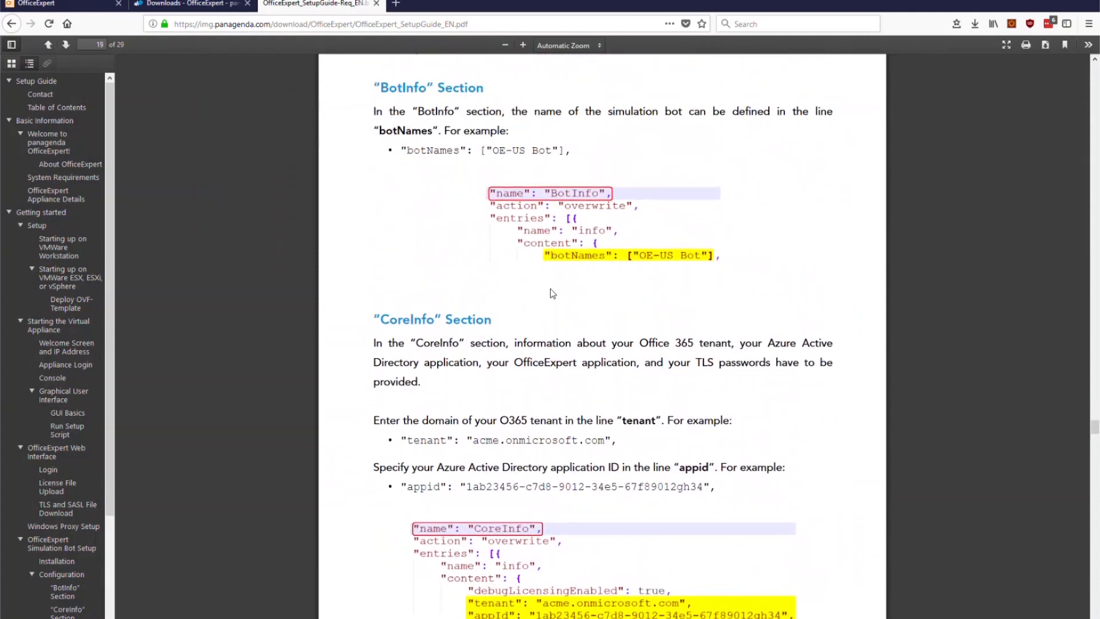
{"action": "scroll", "coordinate": [535, 407], "scroll_direction": "down", "scroll_amount": 2}
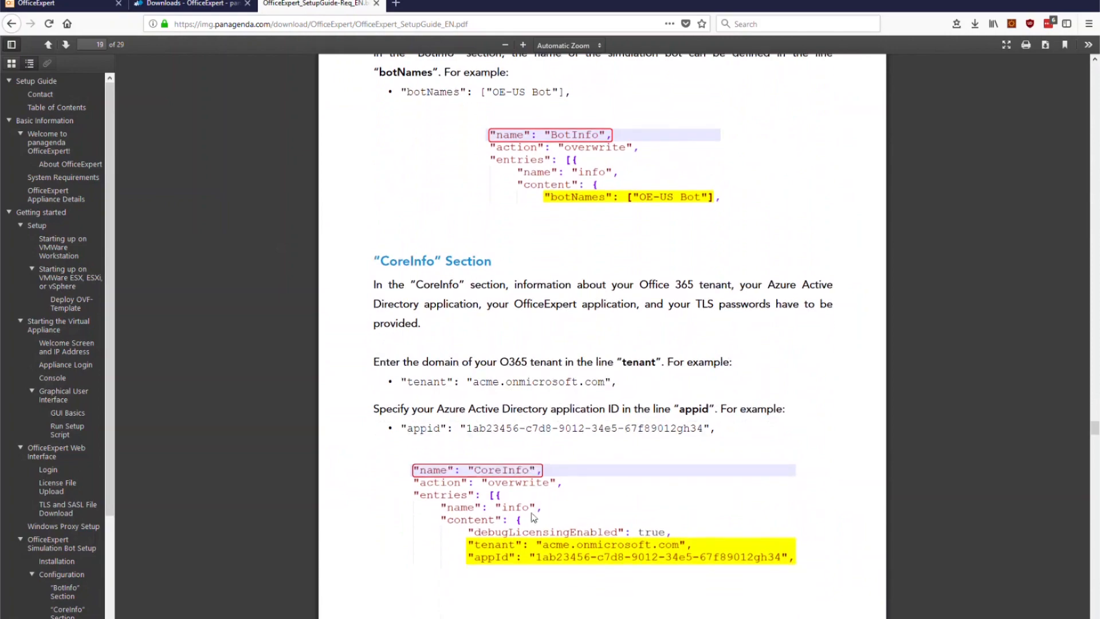
Step: Read the guide's kafkaConfig and zookeeperConfig subsections and the authentication section with its Basic Authentication example
{"action": "scroll", "coordinate": [533, 519], "scroll_direction": "down", "scroll_amount": 10}
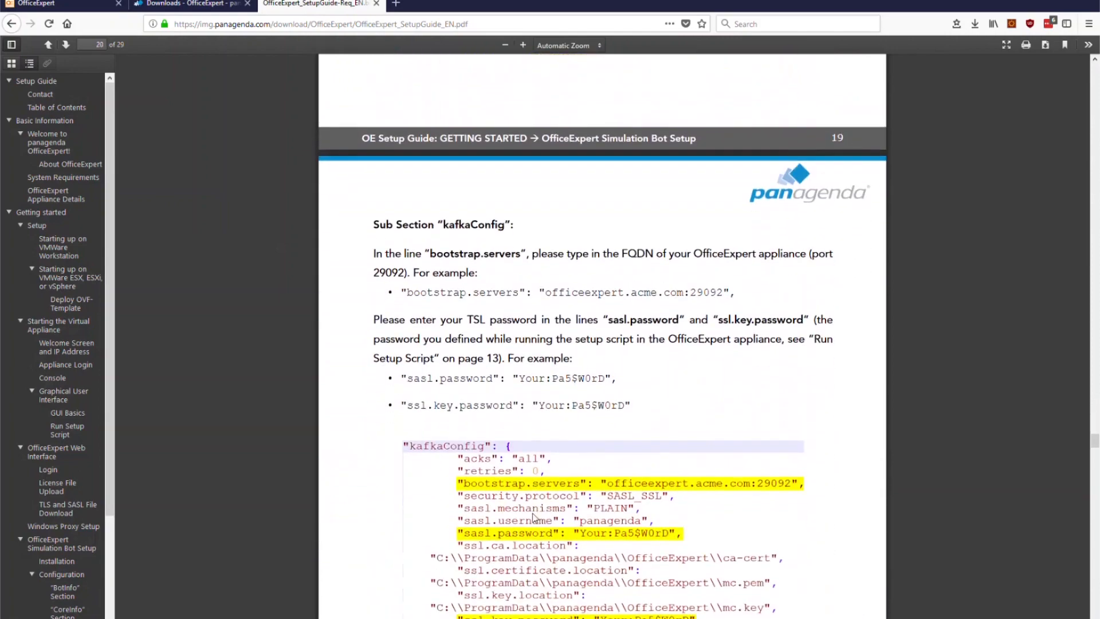
{"action": "scroll", "coordinate": [533, 517], "scroll_direction": "down", "scroll_amount": 6}
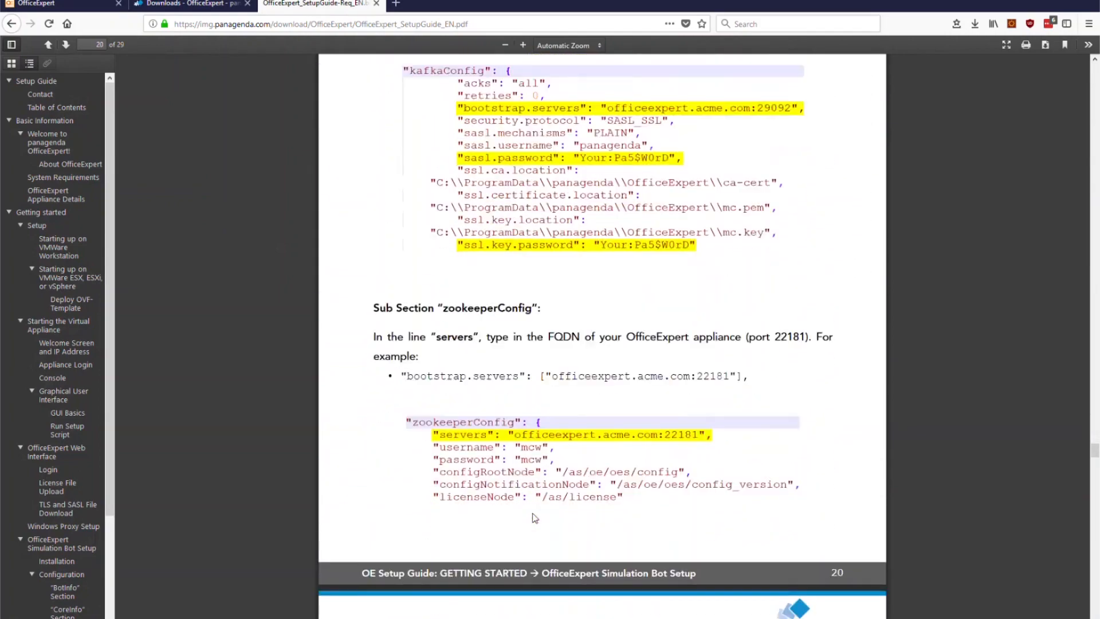
{"action": "scroll", "coordinate": [533, 517], "scroll_direction": "down", "scroll_amount": 7}
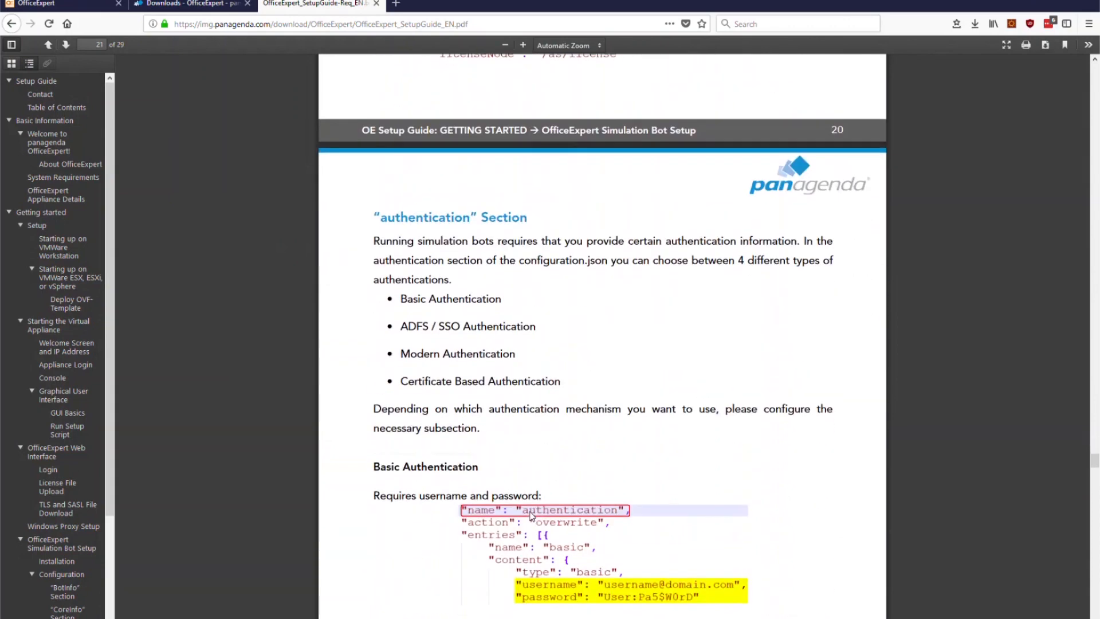
{"action": "scroll", "coordinate": [532, 516], "scroll_direction": "down", "scroll_amount": 1}
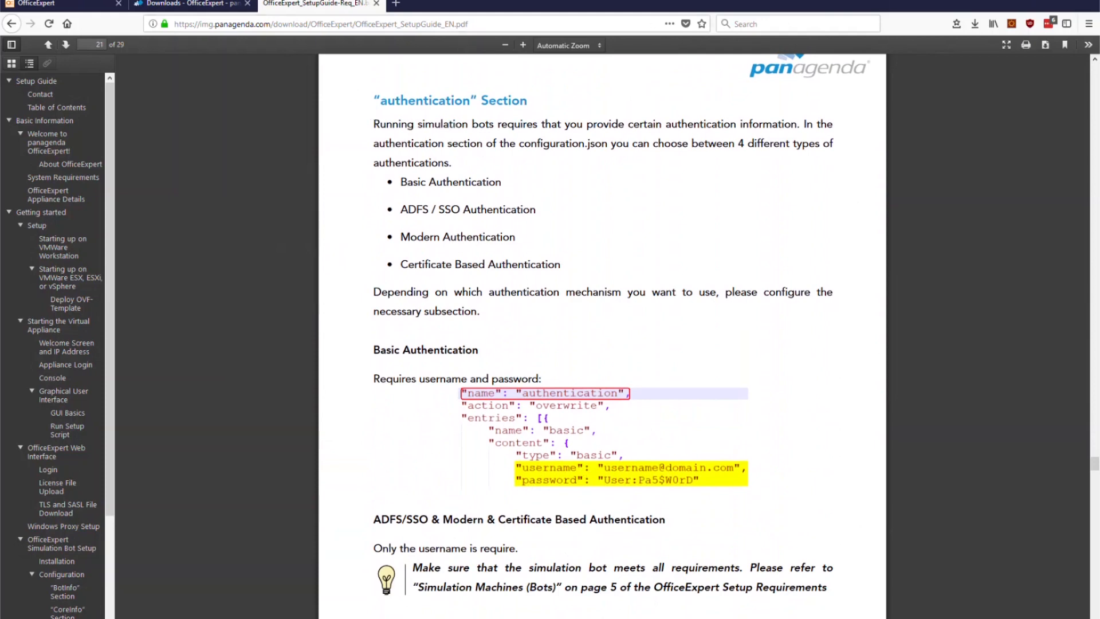
Step: Check the Heartbeat job in the sensor service console and open the Bots configuration page in the OfficeExpert web interface
{"action": "left_click", "coordinate": [576, 617]}
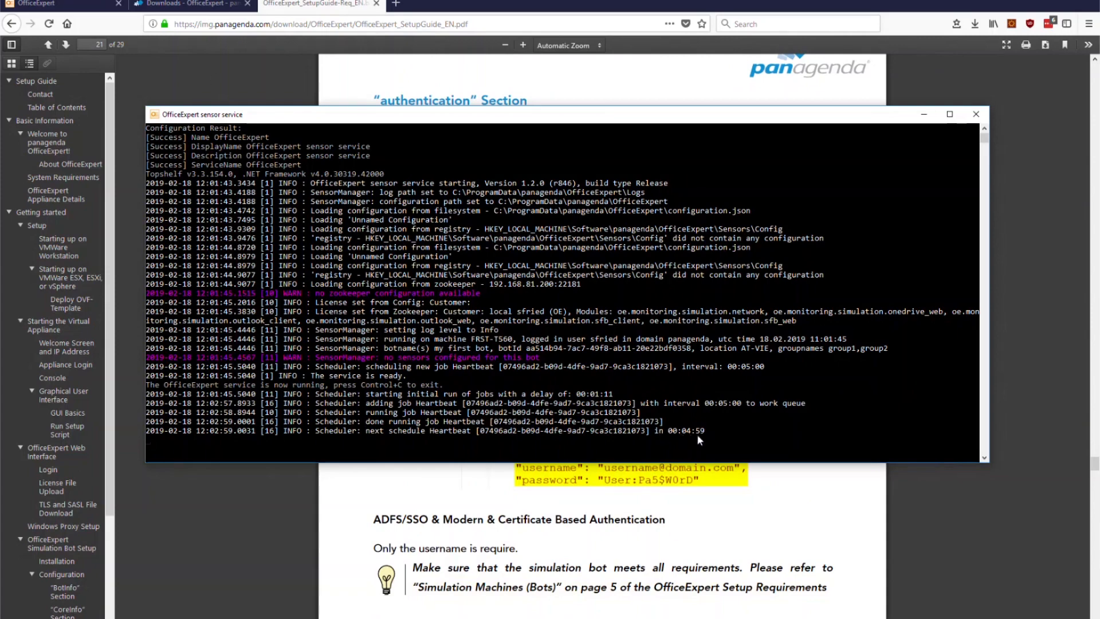
{"action": "left_click", "coordinate": [64, 5]}
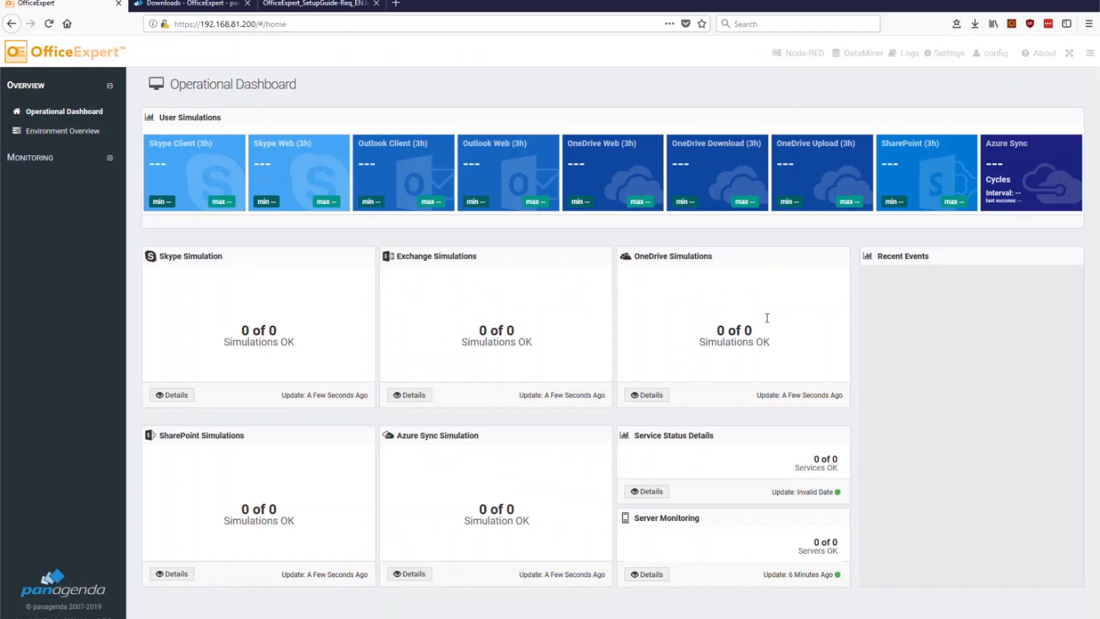
{"action": "left_click", "coordinate": [948, 53]}
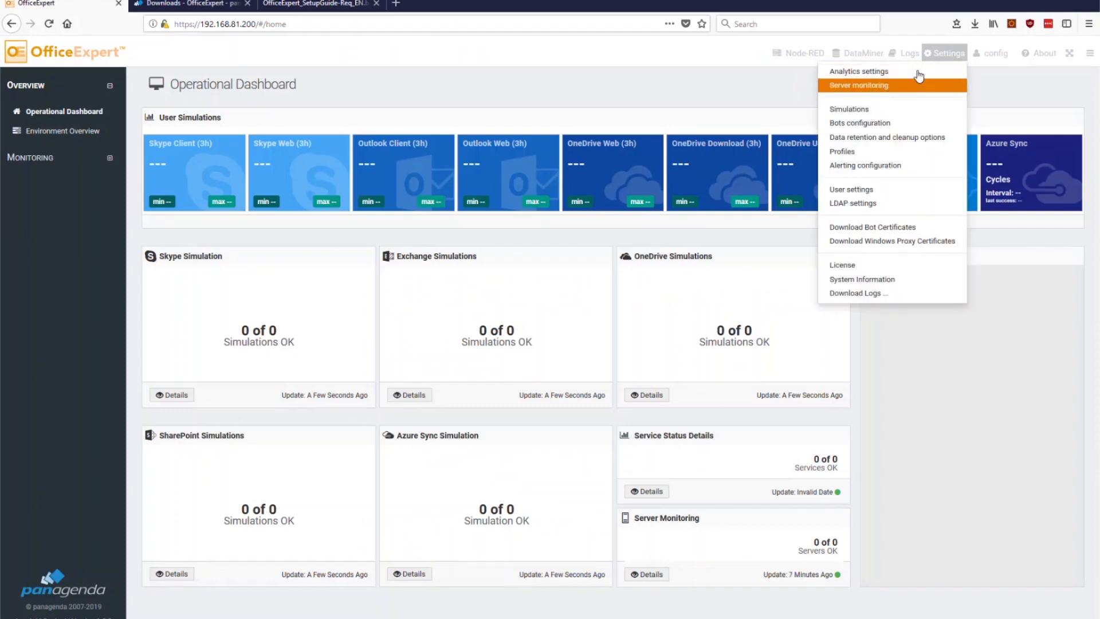
{"action": "left_click", "coordinate": [898, 122]}
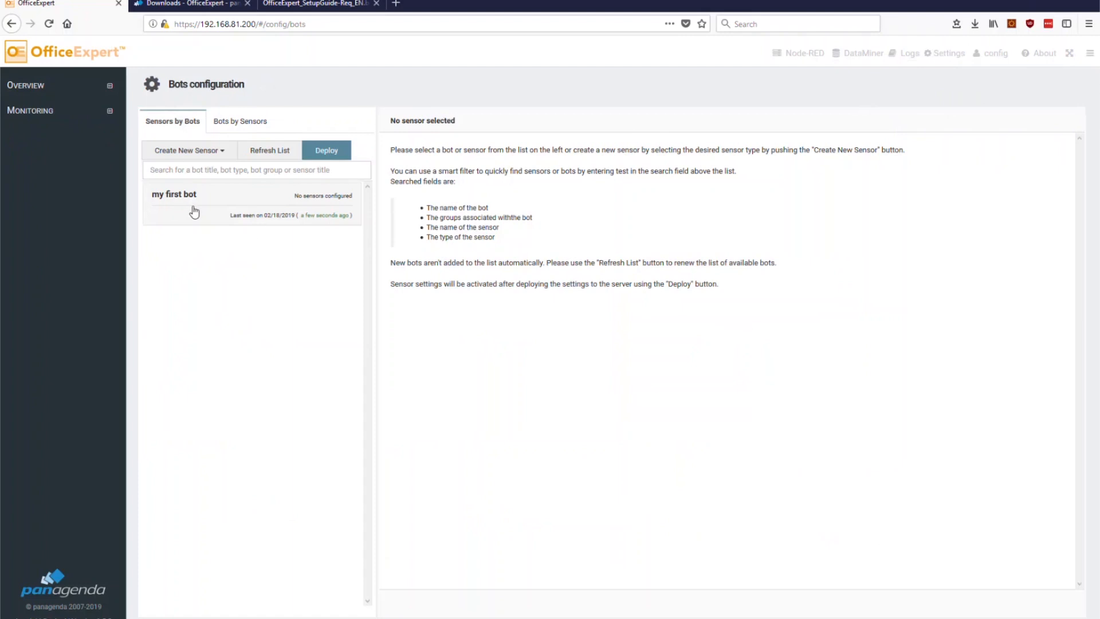
Step: Expand the details of "my first bot" and view the sensor types available for creating a new sensor
{"action": "left_click", "coordinate": [169, 196]}
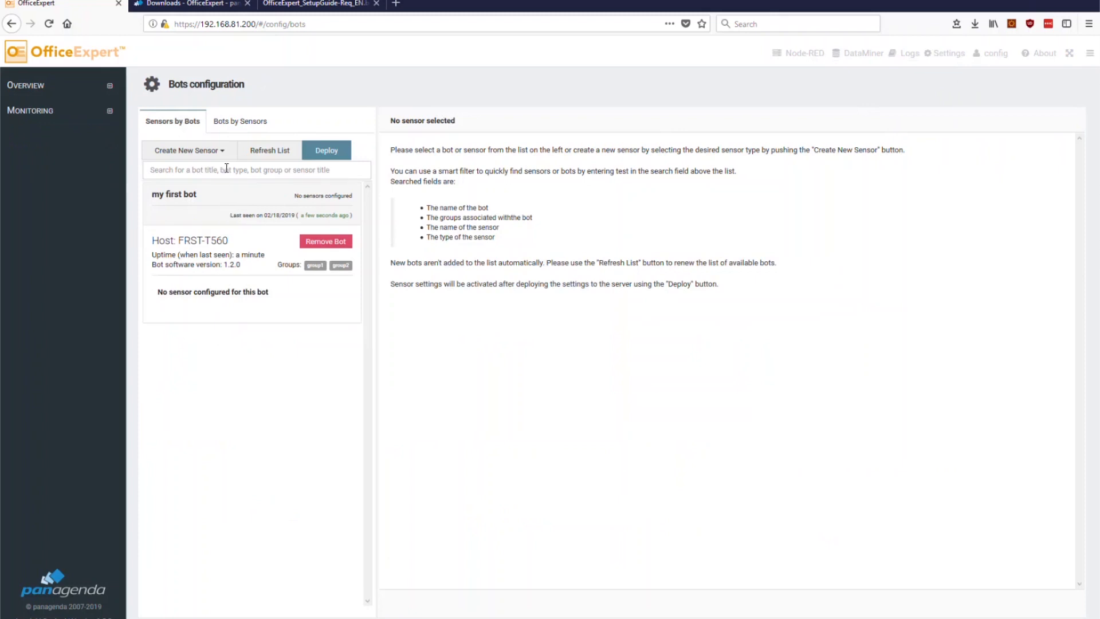
{"action": "left_click", "coordinate": [217, 150]}
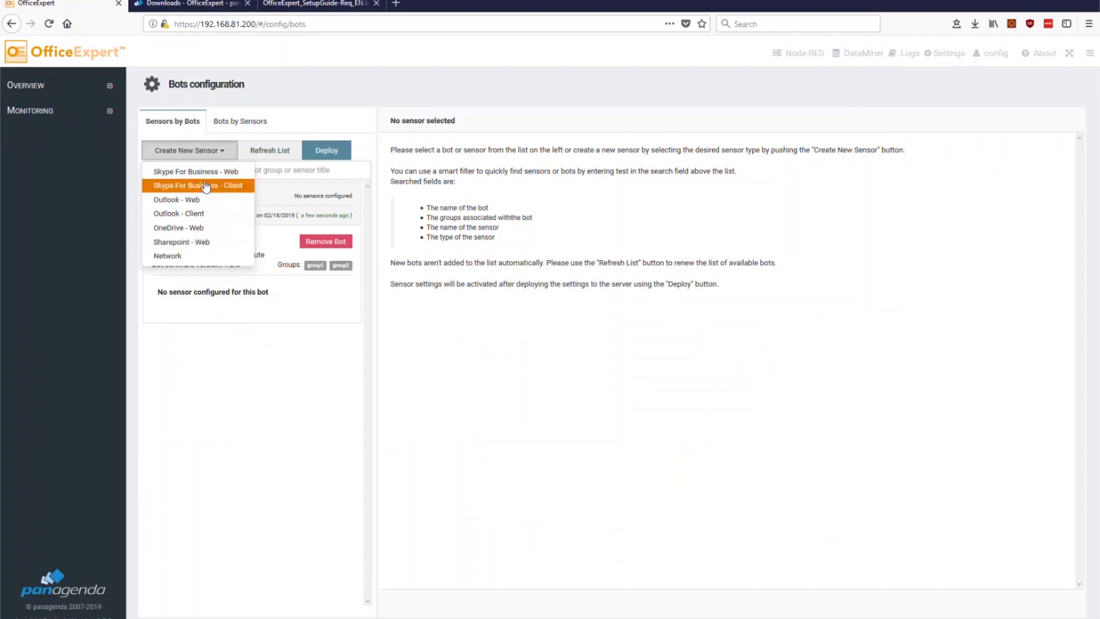
{"action": "left_click", "coordinate": [274, 338]}
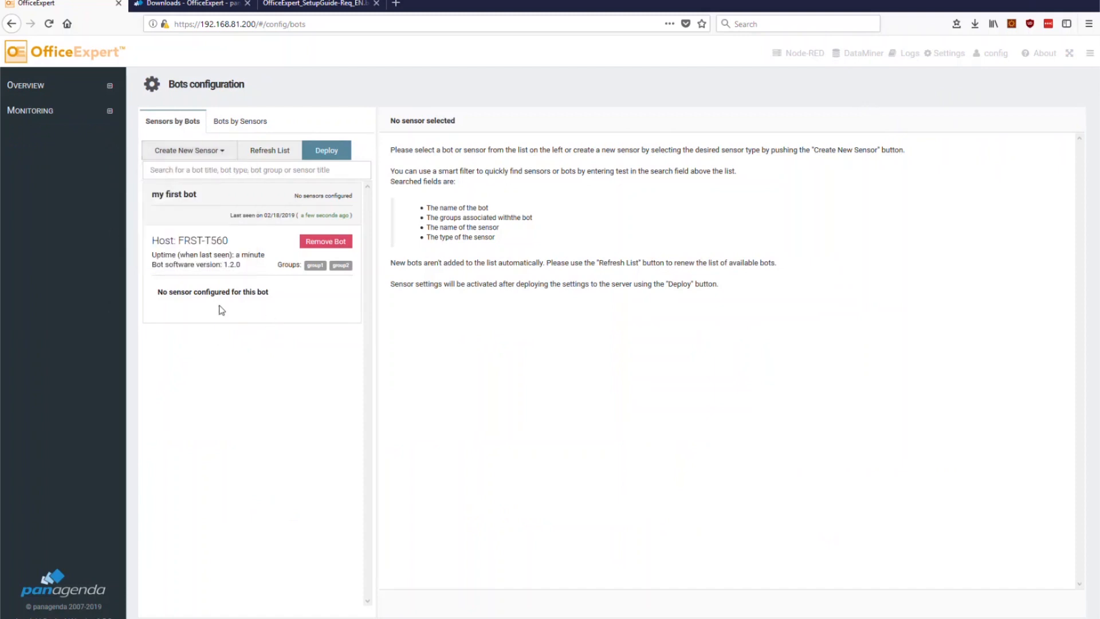